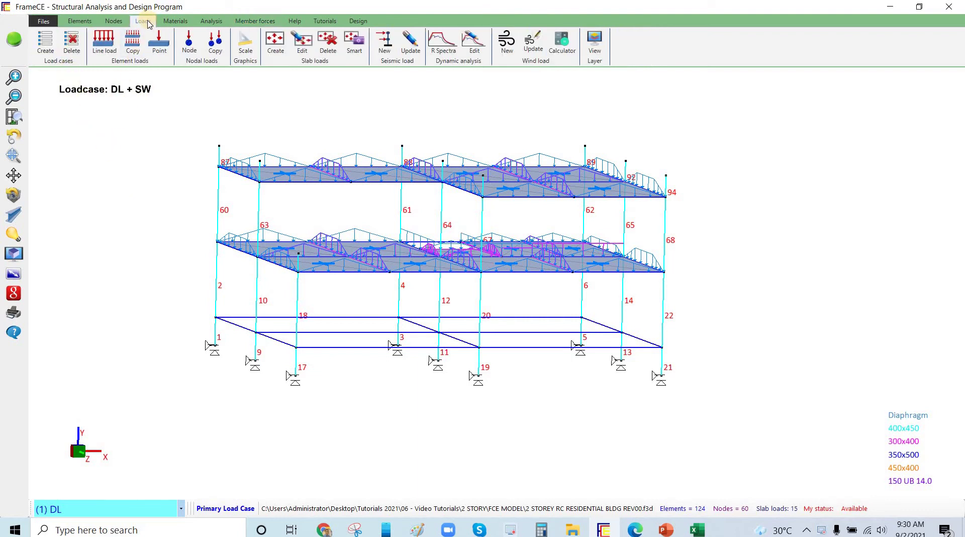
# Open the load cases list and review the primary load cases DL, SDL, RLL, EX and EZ.
pyautogui.click(45, 48)
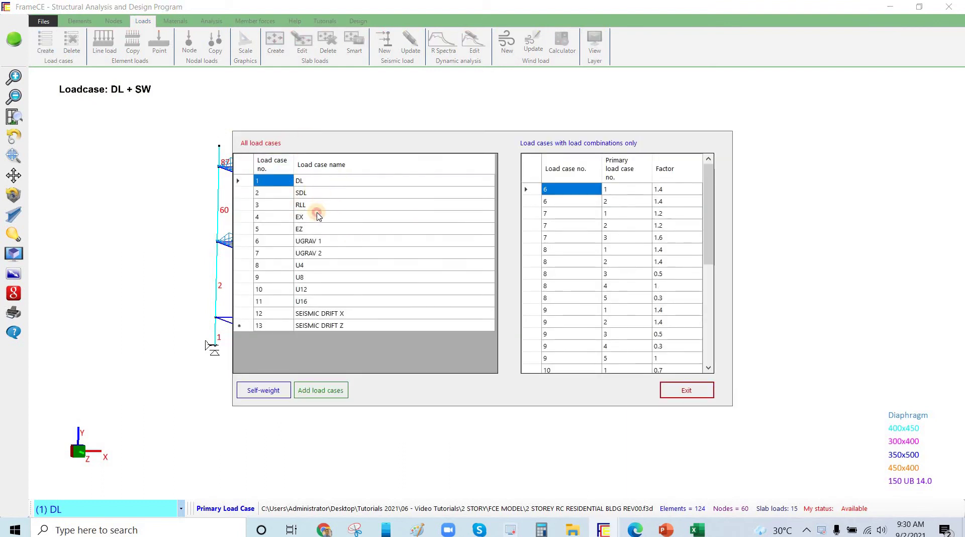
pyautogui.moveTo(317, 216); pyautogui.dragTo(321, 234)
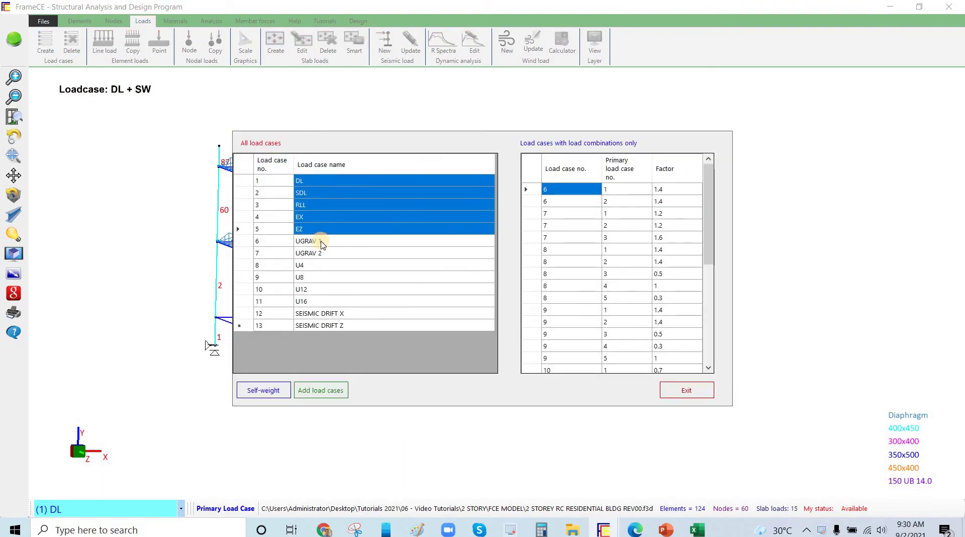
pyautogui.click(323, 181)
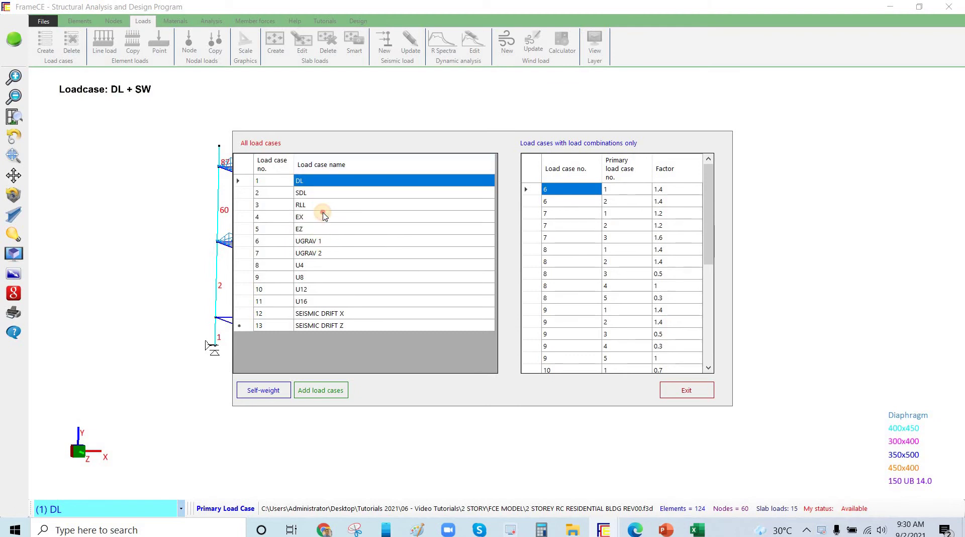
pyautogui.moveTo(323, 215); pyautogui.dragTo(323, 229)
pyautogui.moveTo(324, 181); pyautogui.dragTo(401, 231)
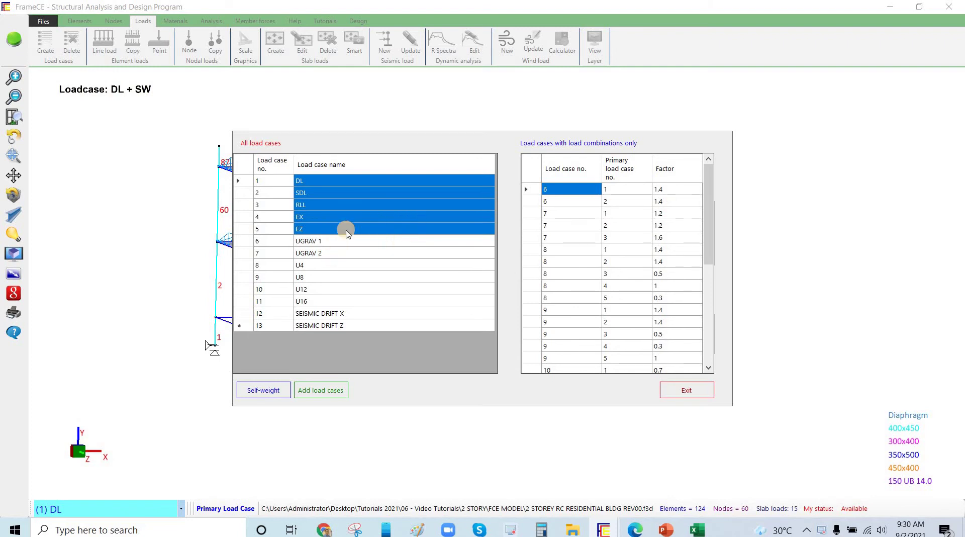
pyautogui.click(330, 241)
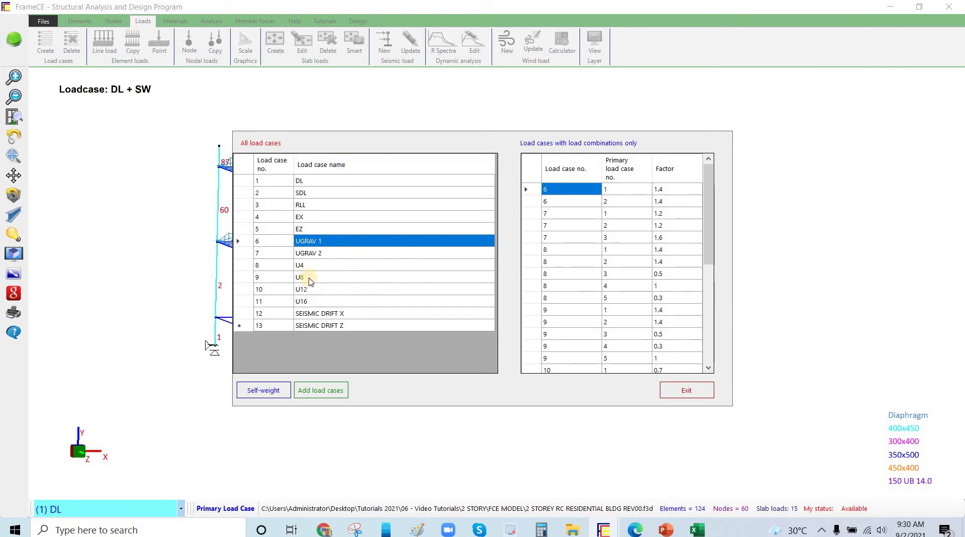
pyautogui.click(333, 256)
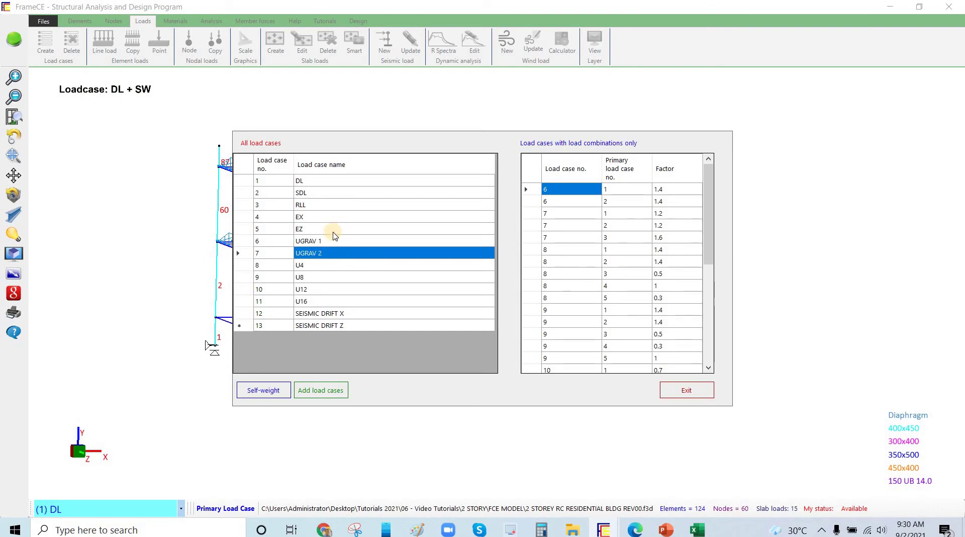
pyautogui.moveTo(332, 186); pyautogui.dragTo(317, 229)
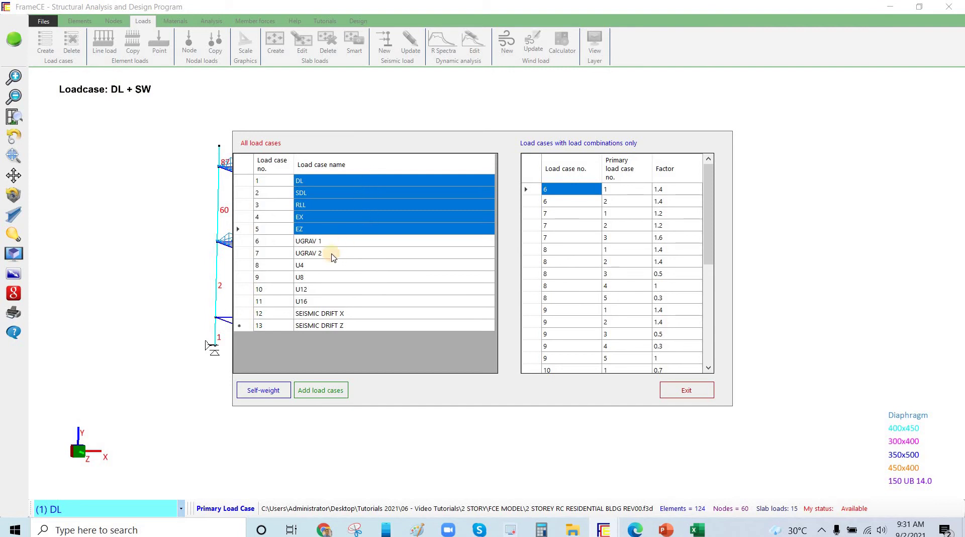
# Go through the combination load cases from UGRAV 1 to SEISMIC DRIFT Z in the load case list.
pyautogui.press('Down')
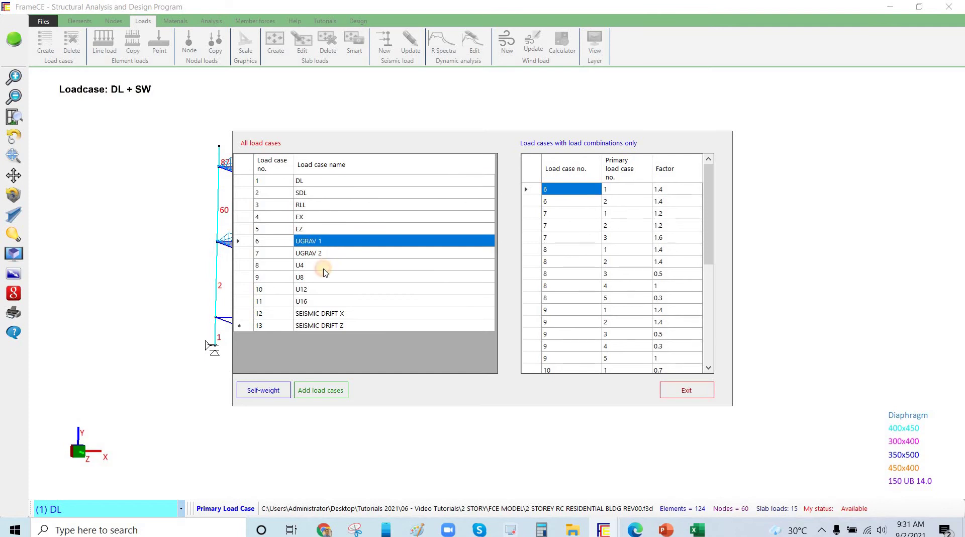
pyautogui.press('Down')
pyautogui.press('Down')
pyautogui.press('Down')
pyautogui.press('Down')
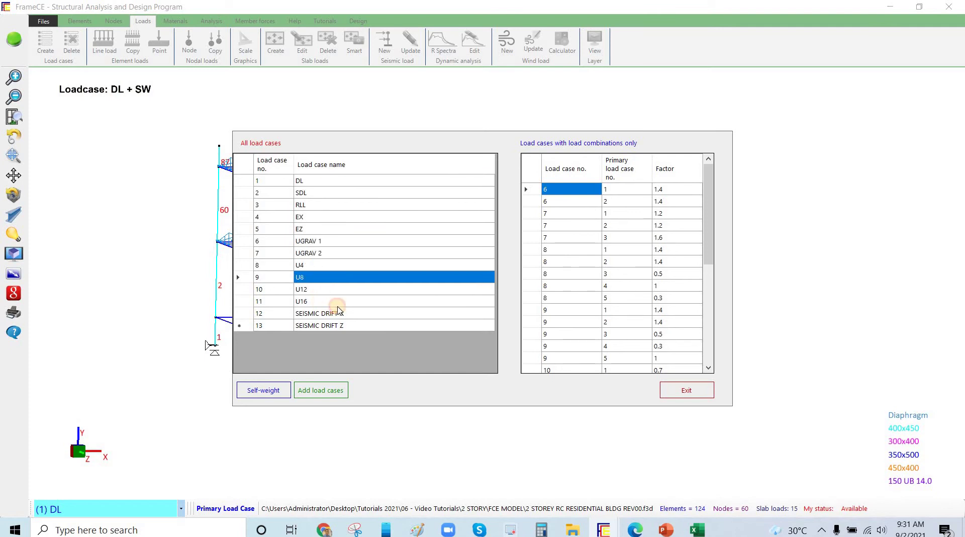
pyautogui.press('Down')
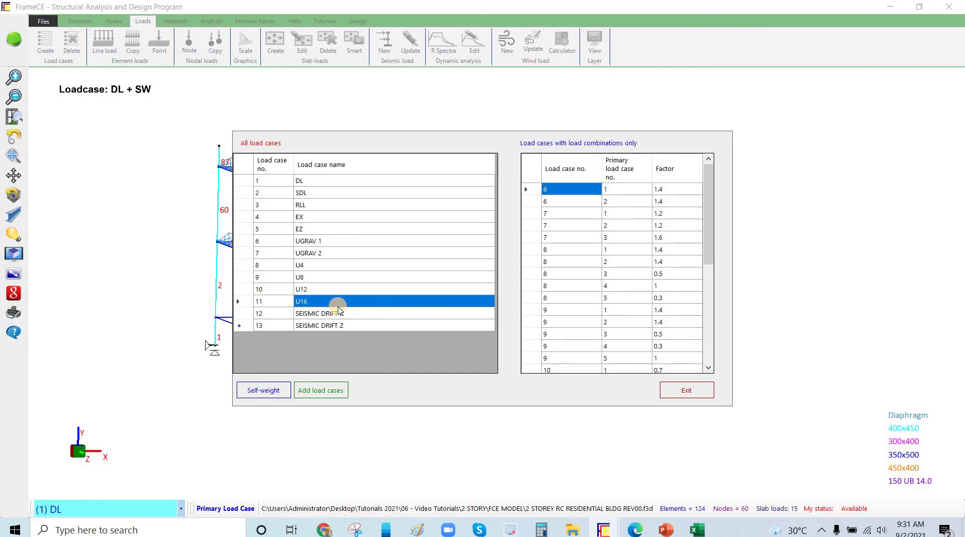
pyautogui.press('Down')
pyautogui.press('Down')
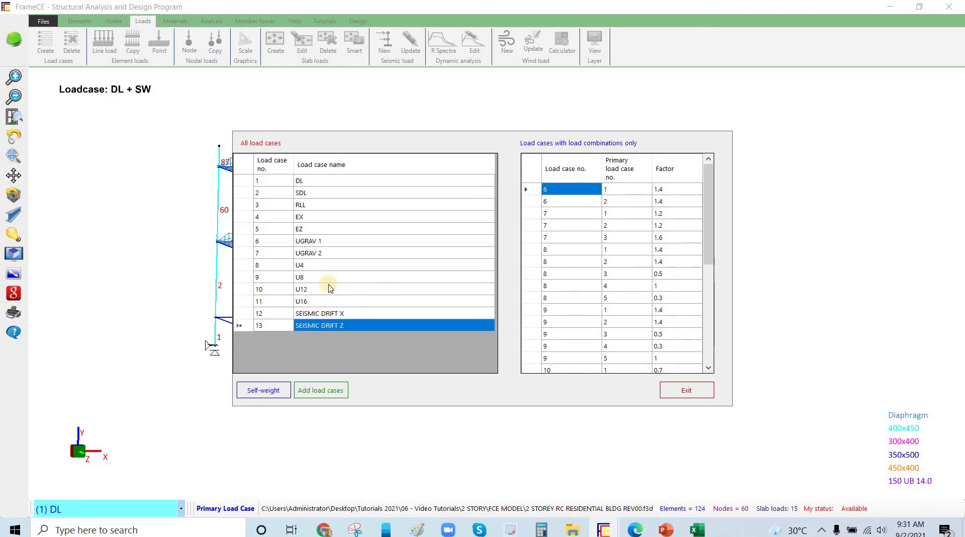
pyautogui.moveTo(318, 265); pyautogui.dragTo(316, 300)
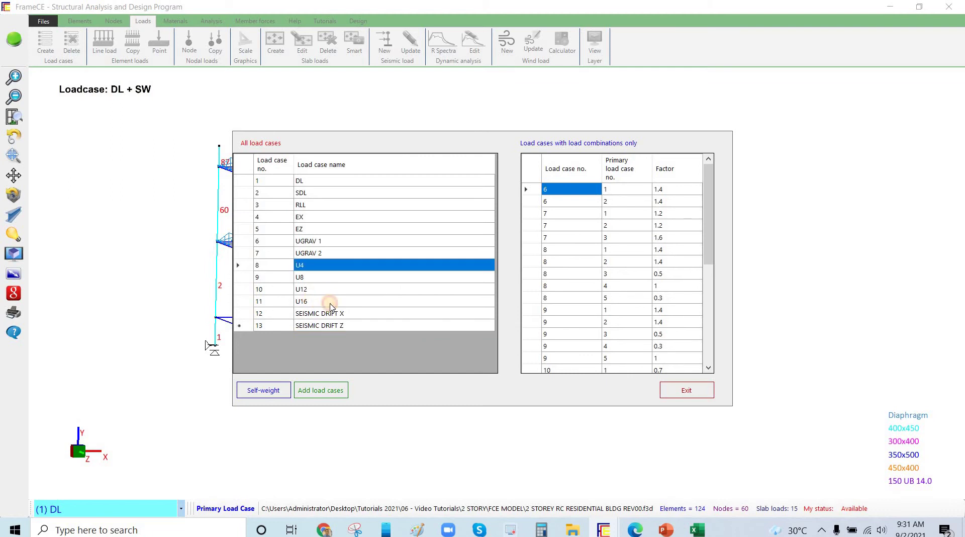
# View the factor table offered for a new combination load case, and close the form without adding one.
pyautogui.click(324, 393)
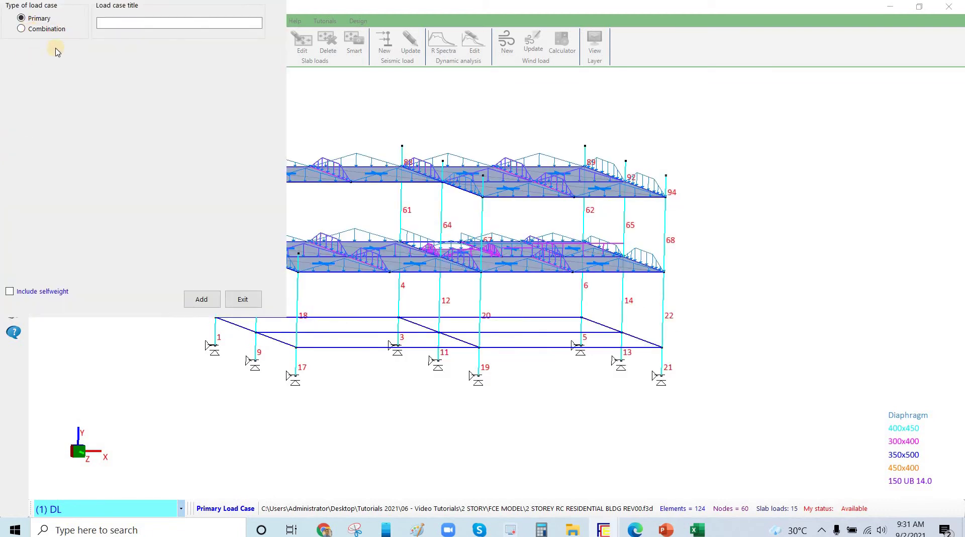
pyautogui.click(45, 29)
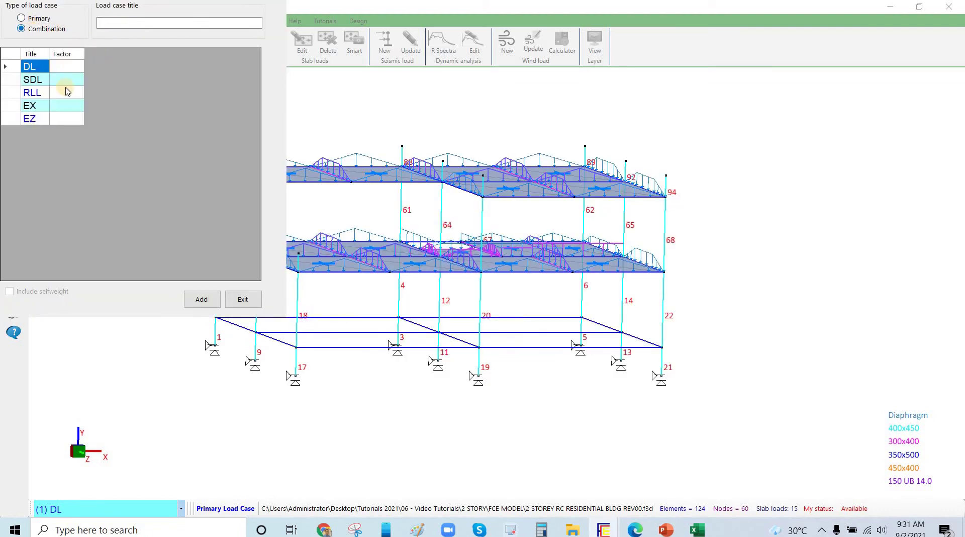
pyautogui.click(243, 300)
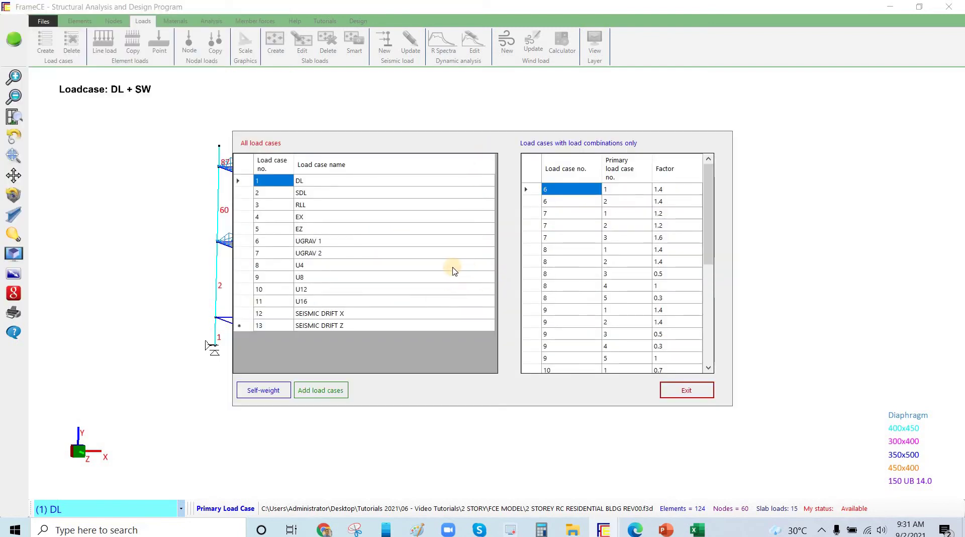
# Review the UGRAV 1, UGRAV 2 and U4 to U16 combinations in the list, and close the load cases window.
pyautogui.click(327, 267)
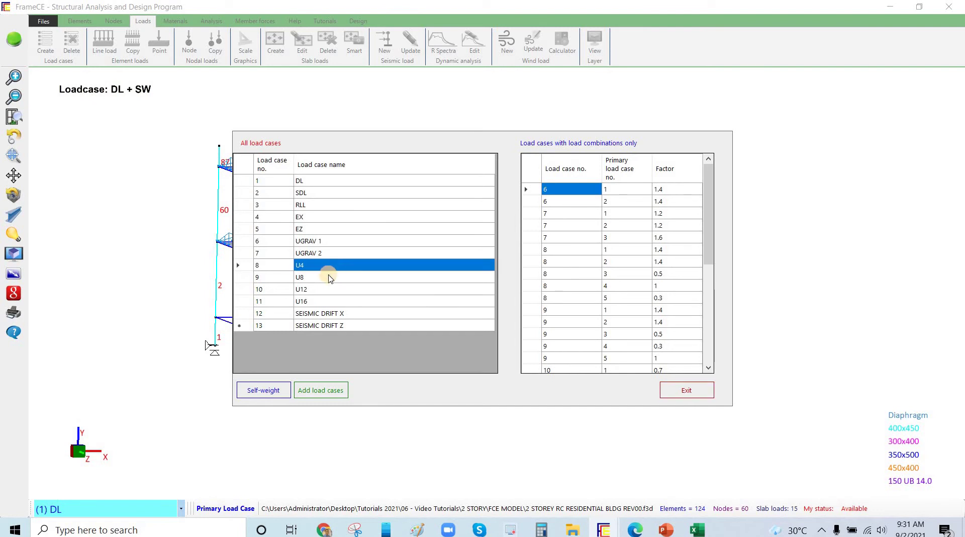
pyautogui.press('Down')
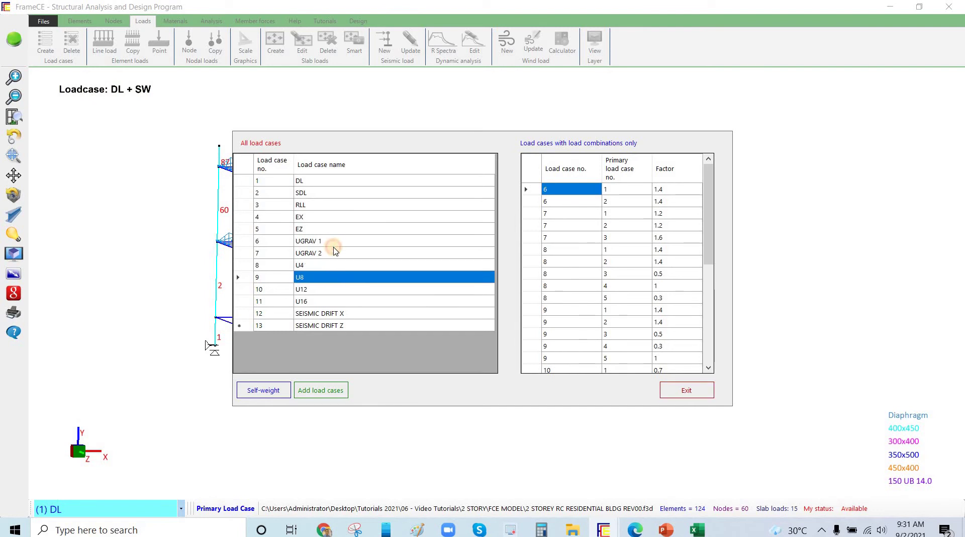
pyautogui.moveTo(333, 246); pyautogui.dragTo(334, 250)
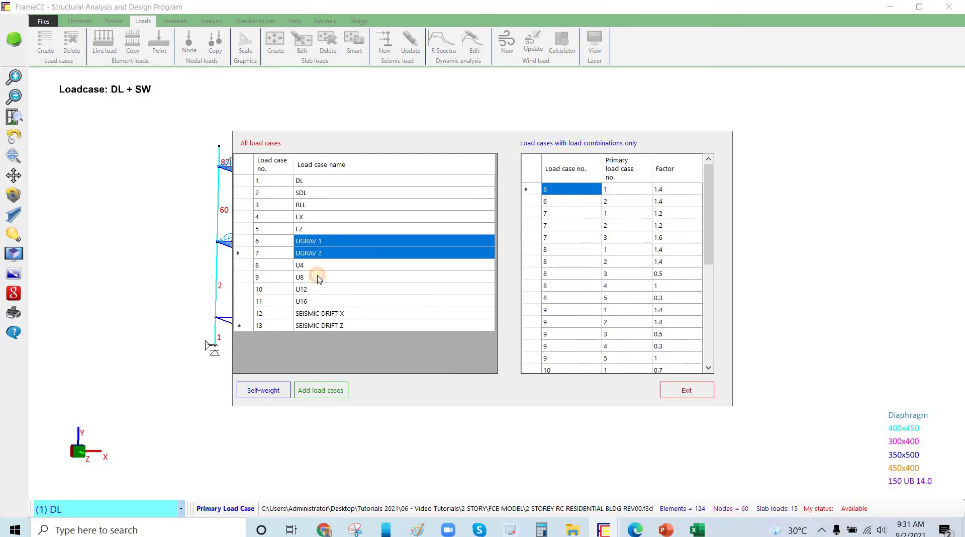
pyautogui.press('Down')
pyautogui.press('Down')
pyautogui.press('Down')
pyautogui.press('Down')
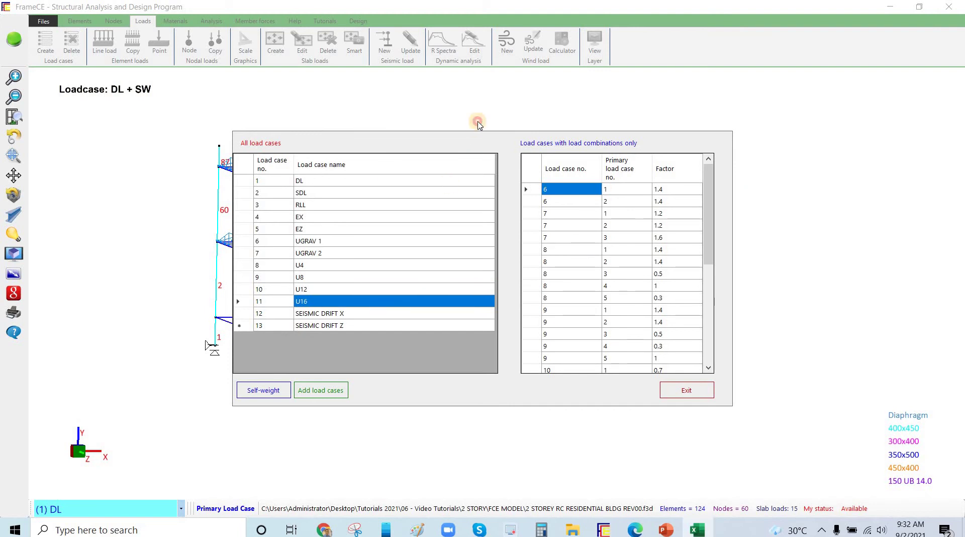
pyautogui.click(686, 391)
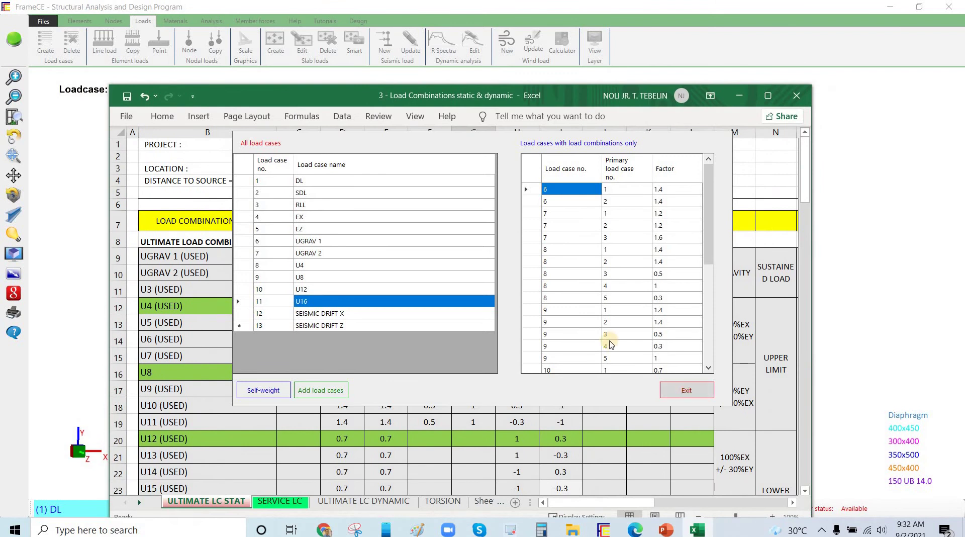
# Switch to the Excel load combinations workbook, widen its window, and examine the U4 to U16 and seismic drift combinations on the ULTIMATE LC STAT sheet.
pyautogui.click(692, 532)
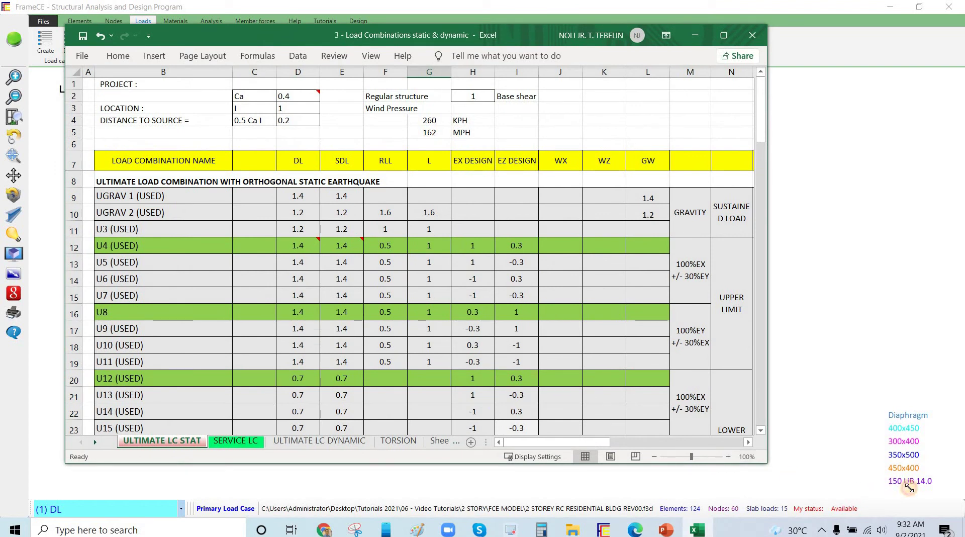
pyautogui.moveTo(908, 486); pyautogui.dragTo(908, 485)
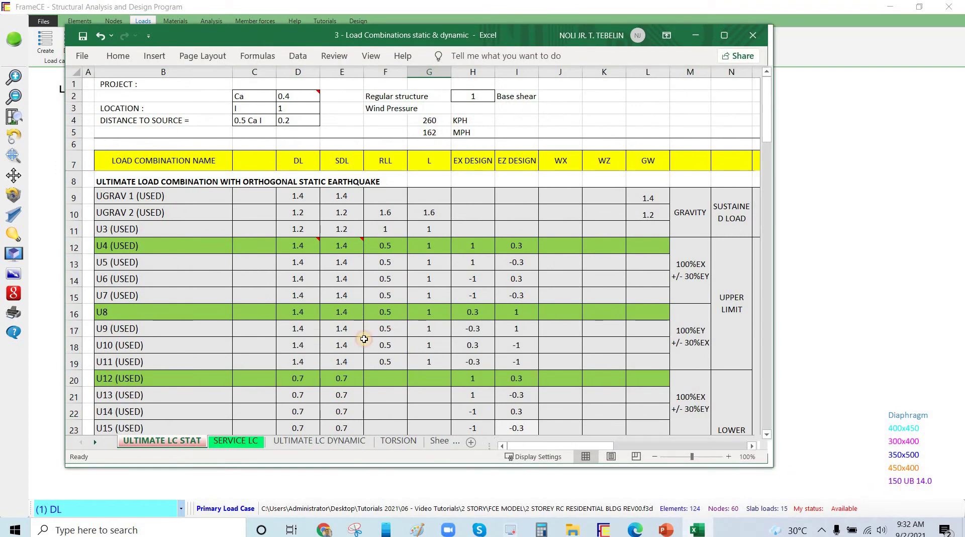
pyautogui.moveTo(186, 250); pyautogui.dragTo(604, 413)
pyautogui.moveTo(509, 398); pyautogui.dragTo(516, 445)
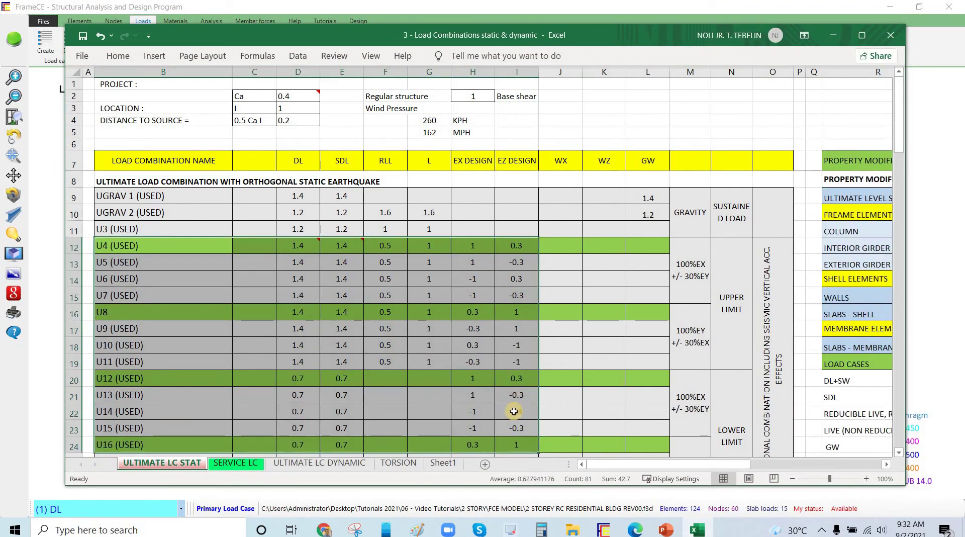
pyautogui.scroll(-5, 512, 412)
pyautogui.click(514, 412)
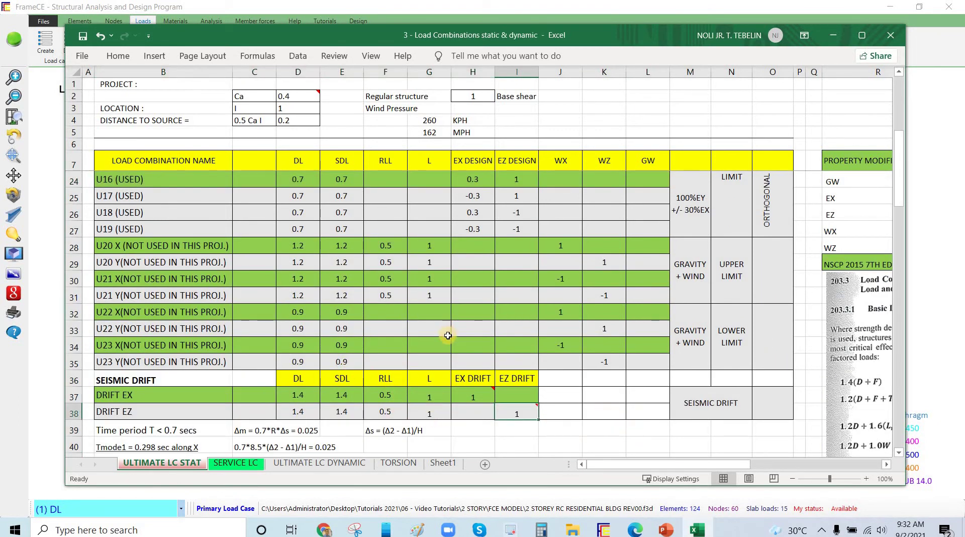
pyautogui.scroll(5, 448, 335)
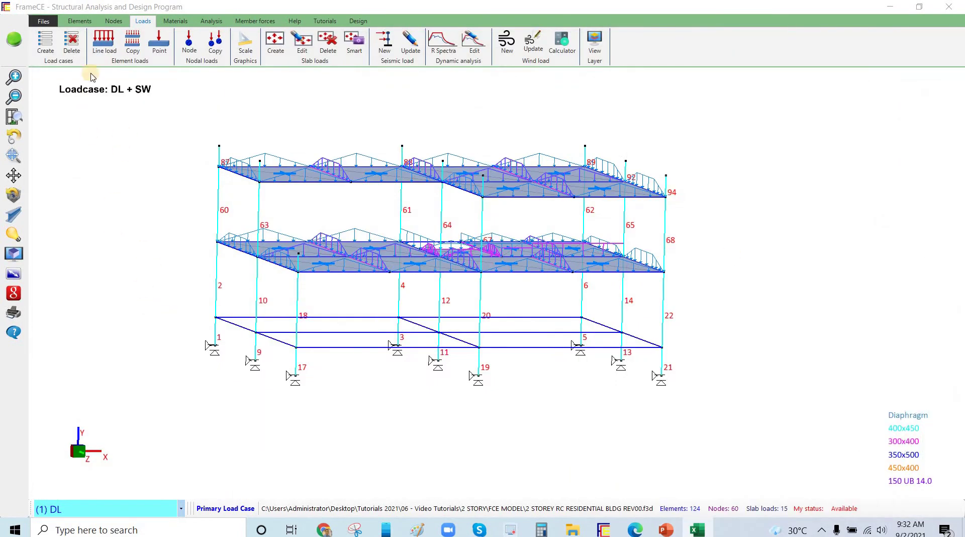
# Return to FrameCE, reopen the load cases list to check UGRAV 1 through U16, and close it.
pyautogui.click(46, 43)
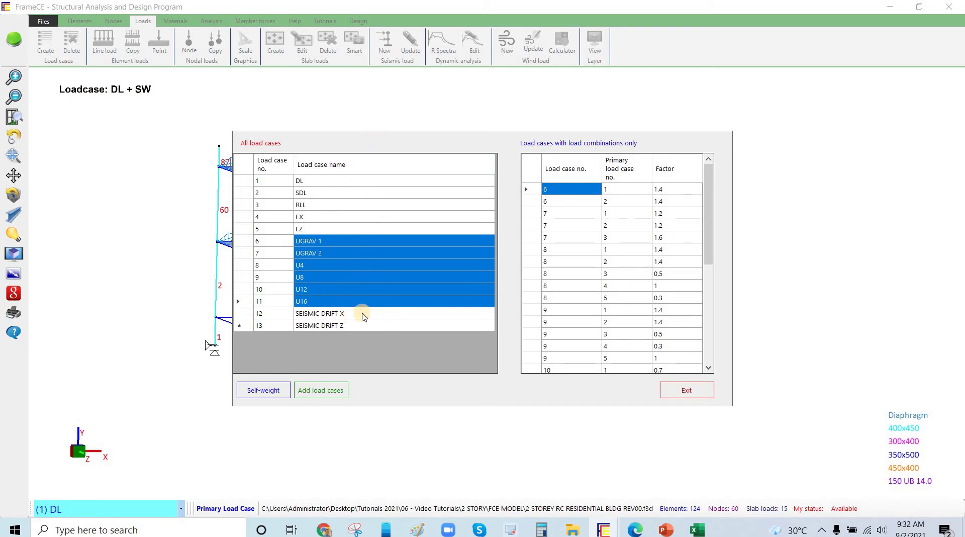
pyautogui.click(684, 392)
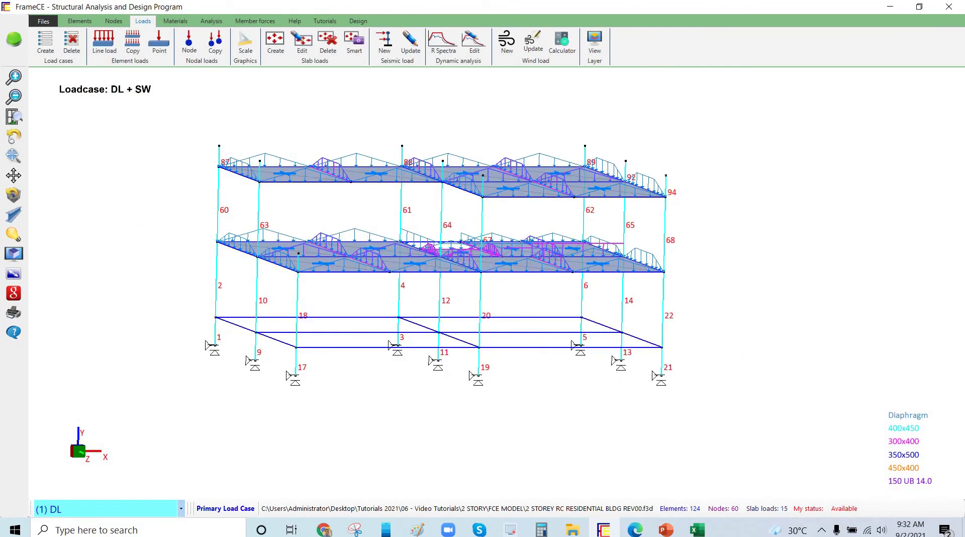
# Switch to the PowerPoint design criteria presentation, maximize it, and examine the occupancy categories and seismic importance factors on the Classification of Structure slide.
pyautogui.hotkey('alt', 'Tab')
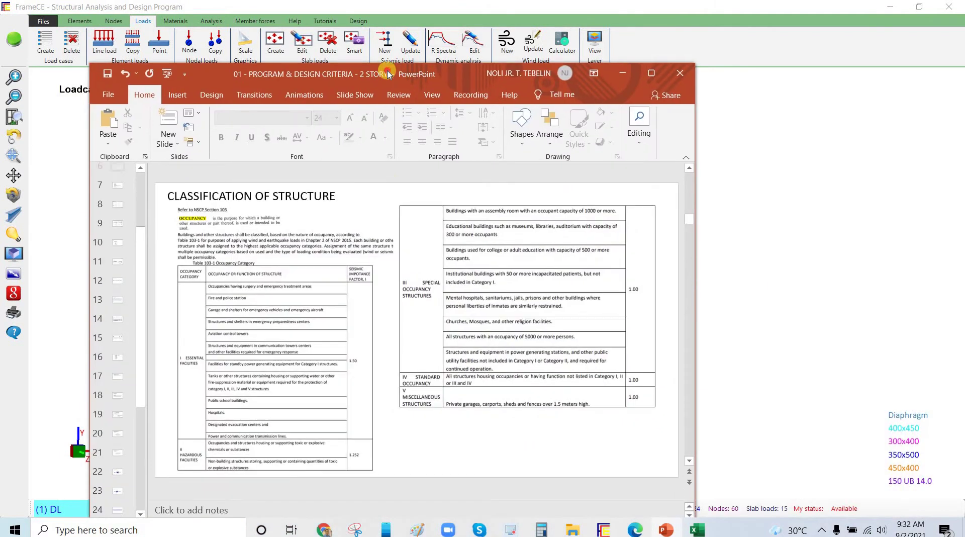
pyautogui.press('super+Up')
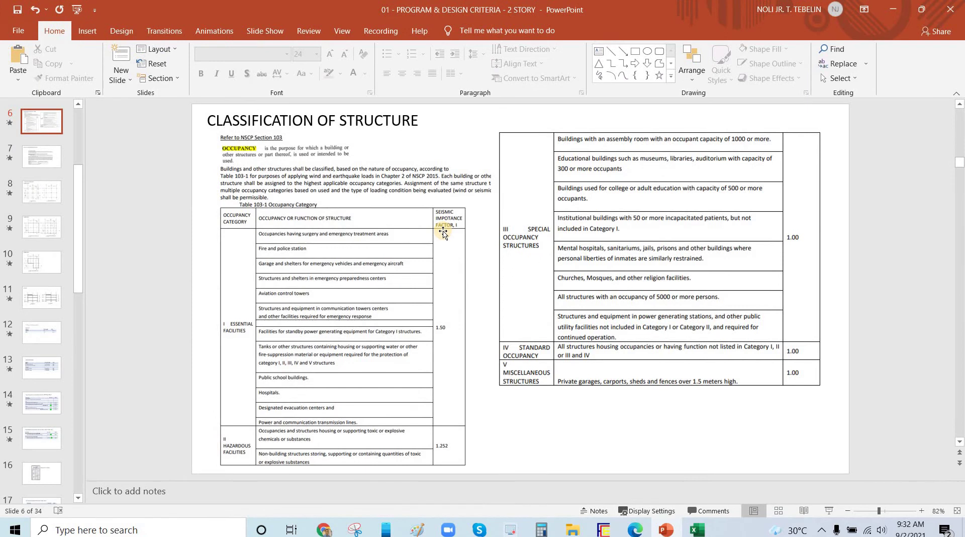
pyautogui.scroll(1, 443, 232)
pyautogui.scroll(-1, 462, 252)
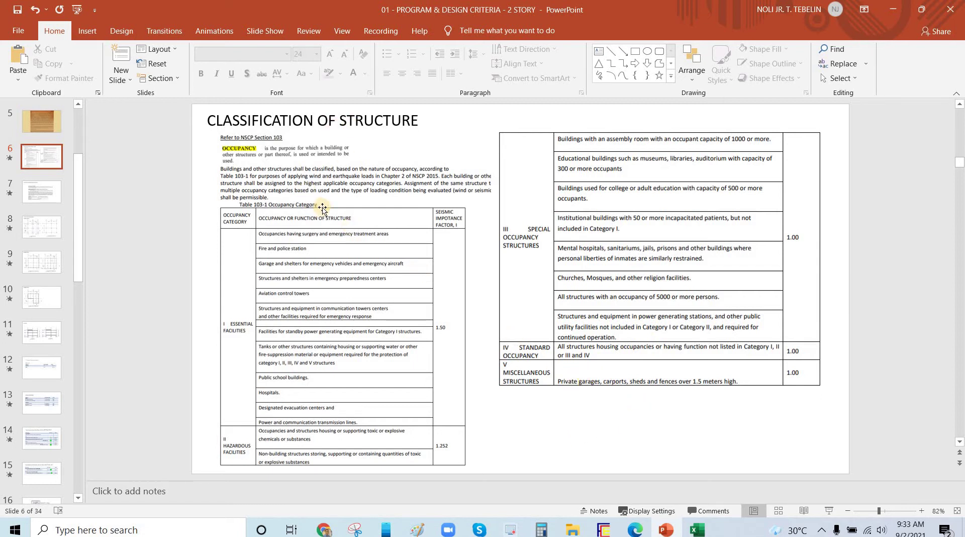
pyautogui.press('pageup')
pyautogui.press('pagedown')
pyautogui.click(560, 361)
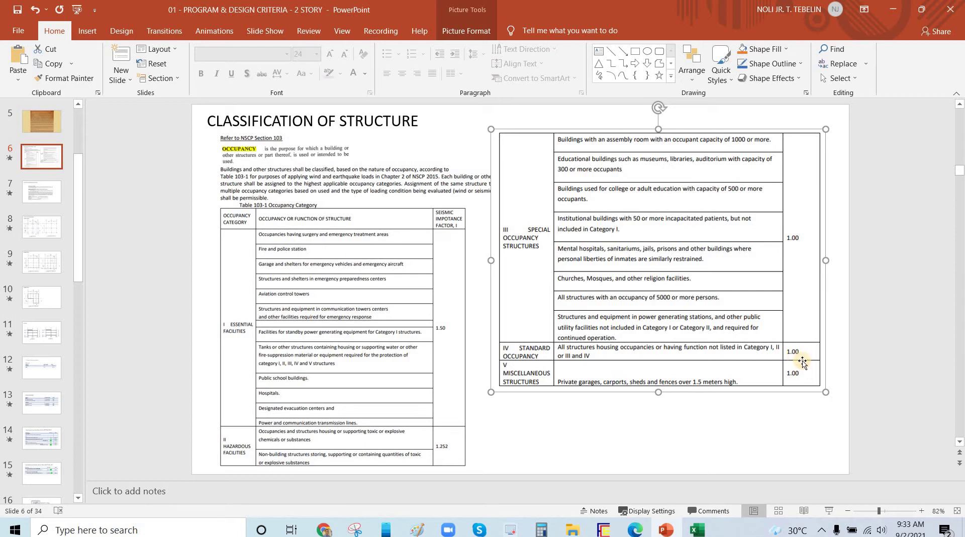
pyautogui.click(618, 416)
# Go to the NSCP Foundation Investigation slide, enlarge its text picture from the upper-left corner, and shift it slightly up and left.
pyautogui.scroll(-1, 347, 278)
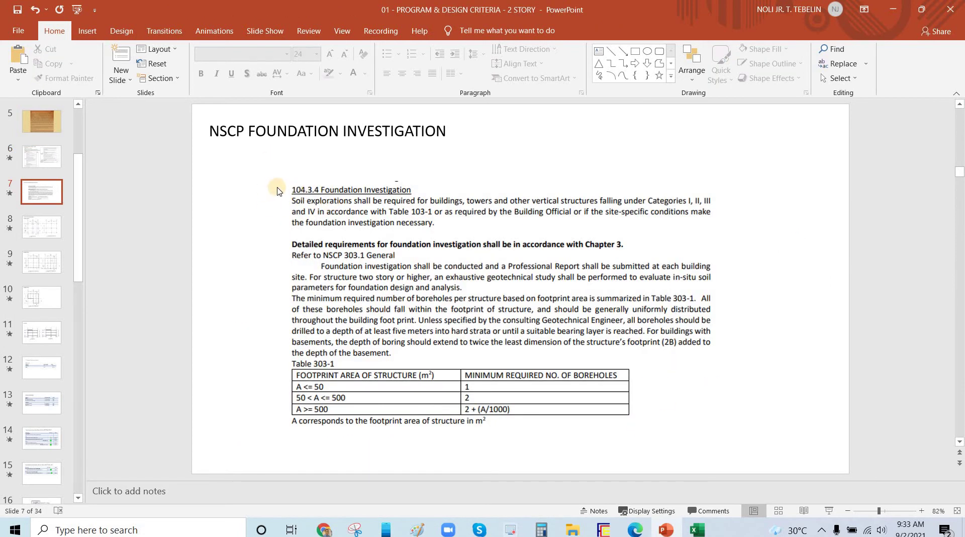
pyautogui.moveTo(279, 178)
pyautogui.mouseDown()
pyautogui.moveTo(250, 153)
pyautogui.moveTo(265, 168)
pyautogui.mouseUp()
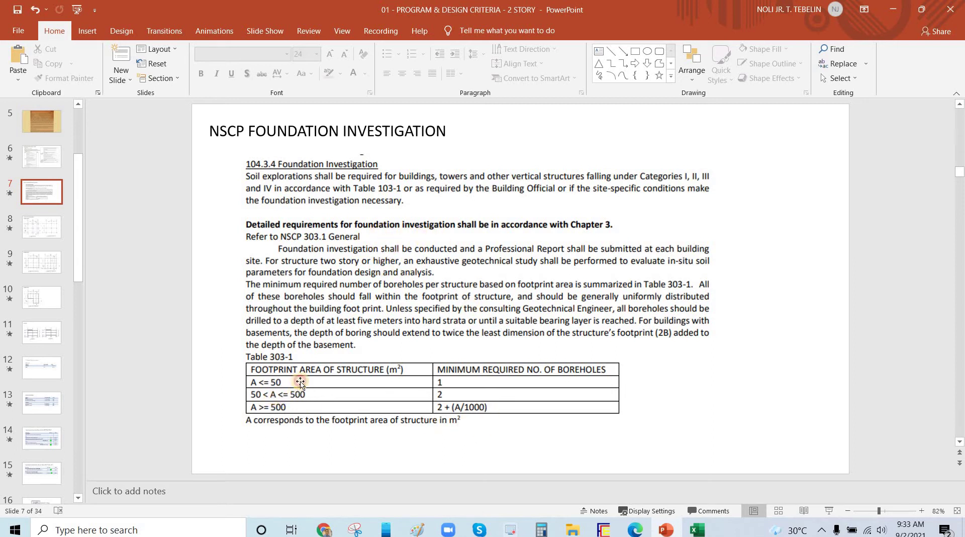
pyautogui.click(347, 418)
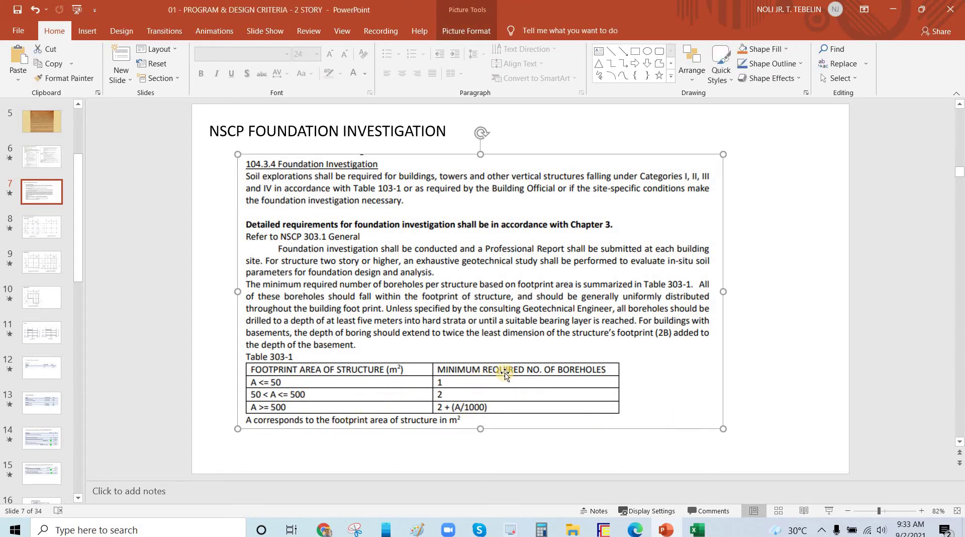
pyautogui.moveTo(504, 372); pyautogui.dragTo(502, 371)
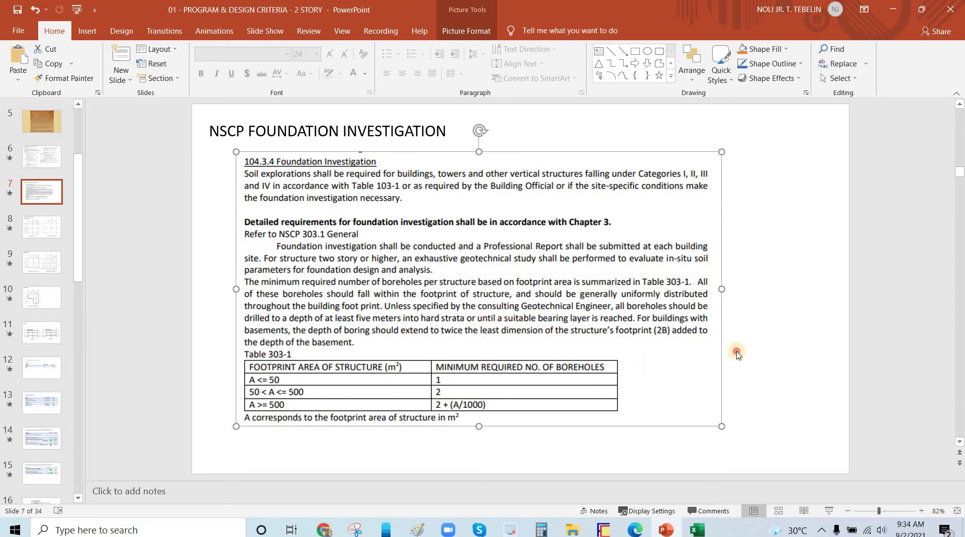
# Deselect the foundation investigation picture, switch back to FrameCE, and run the structural analysis on the two-storey frame model.
pyautogui.press('Escape')
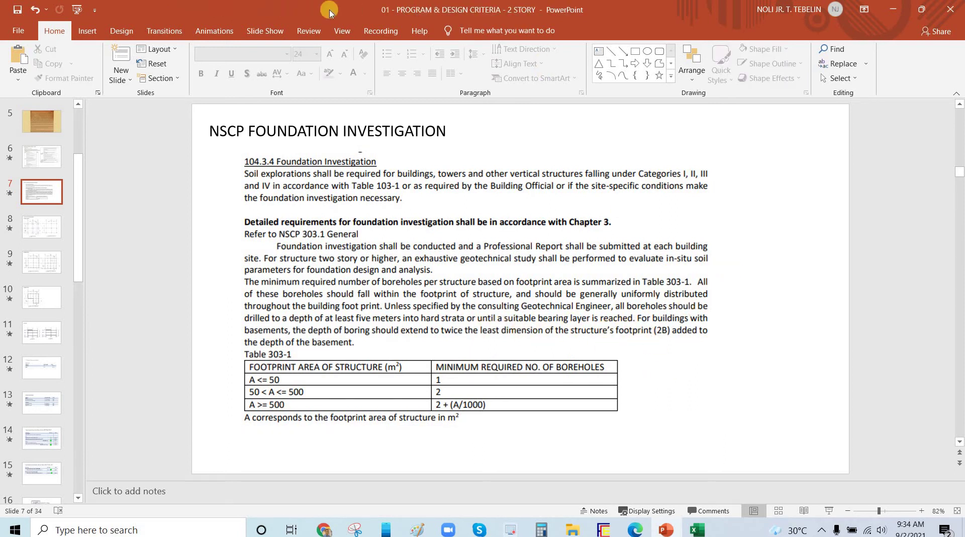
pyautogui.moveTo(443, 15); pyautogui.dragTo(955, 66)
pyautogui.click(774, 96)
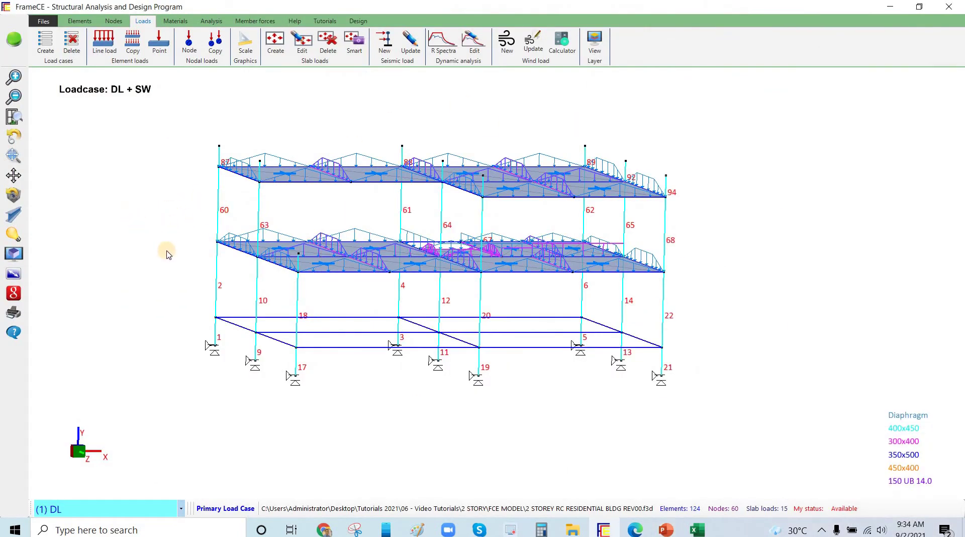
pyautogui.scroll(-1, 60, 101)
pyautogui.scroll(1, 15, 48)
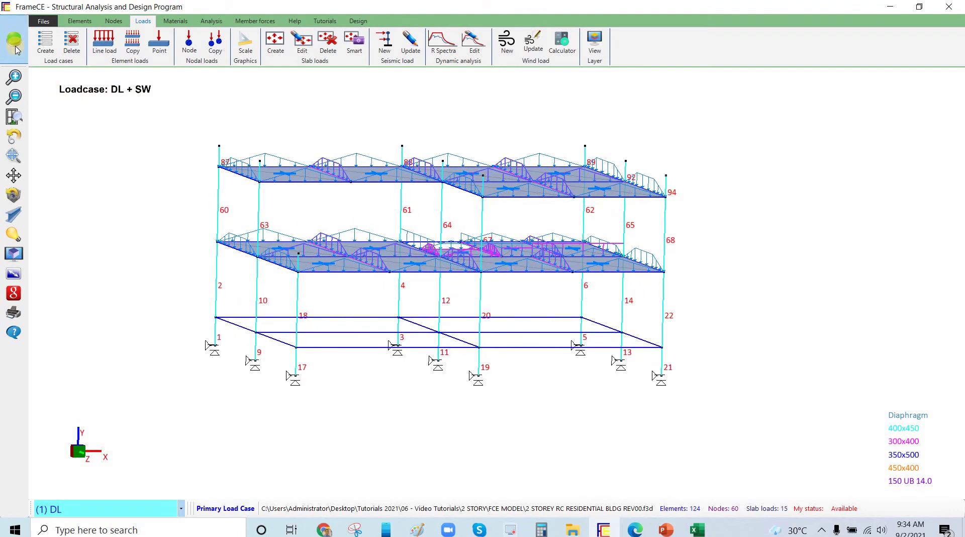
pyautogui.click(15, 45)
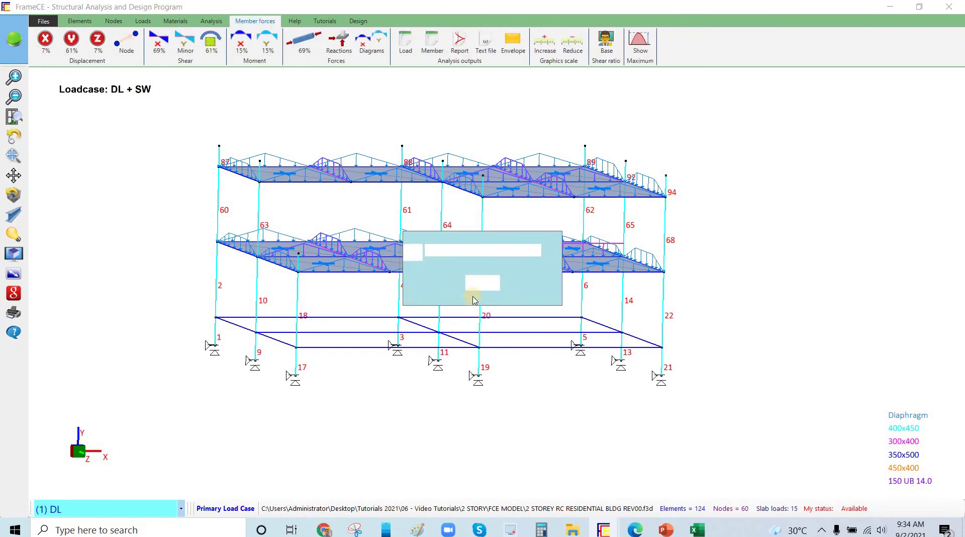
pyautogui.click(485, 283)
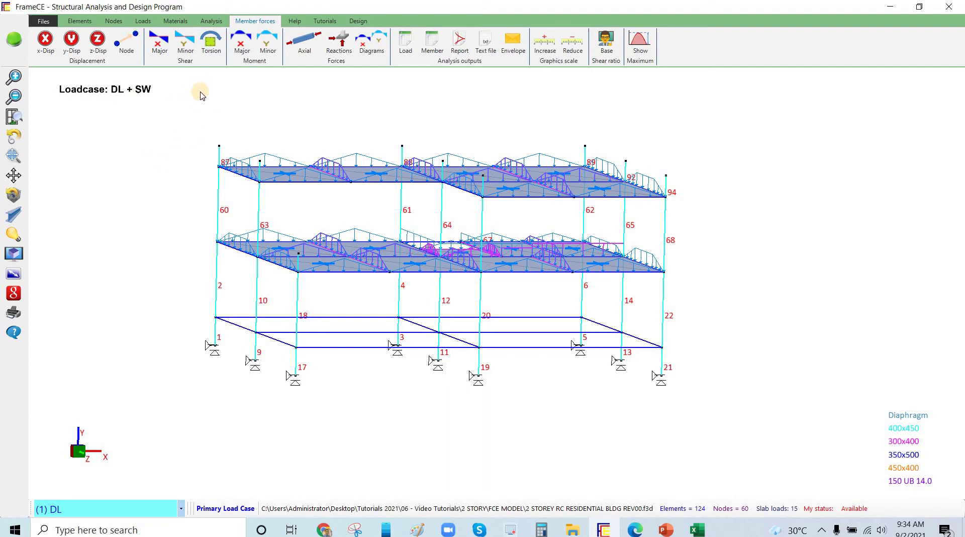
# Start design in Linear elastic mode and select load cases UGRAV 1 and UGRAV 2 for the strength check.
pyautogui.click(359, 20)
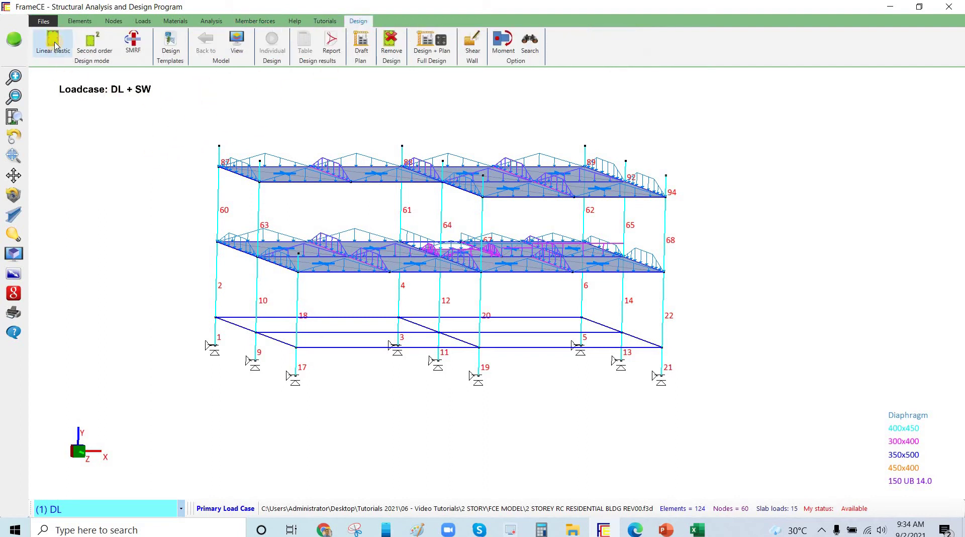
pyautogui.click(53, 41)
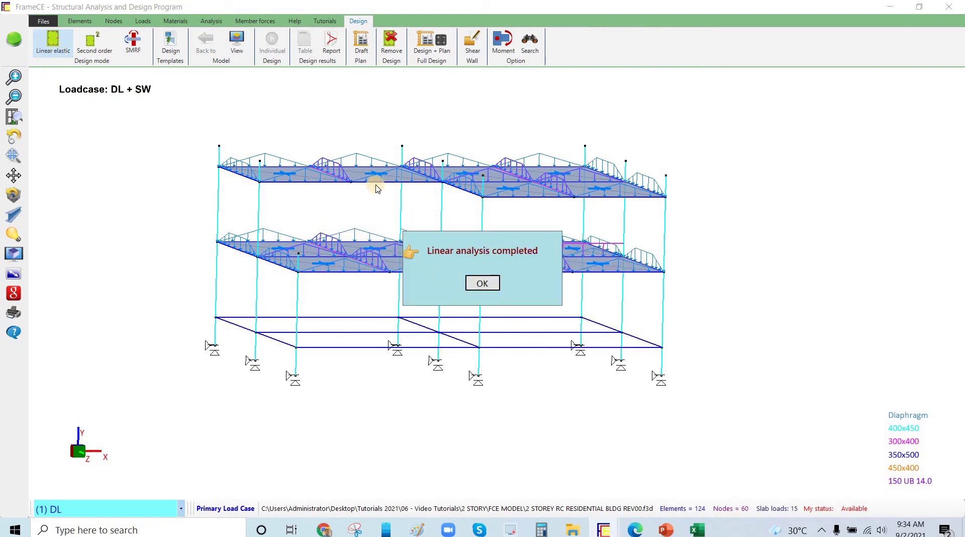
pyautogui.click(482, 283)
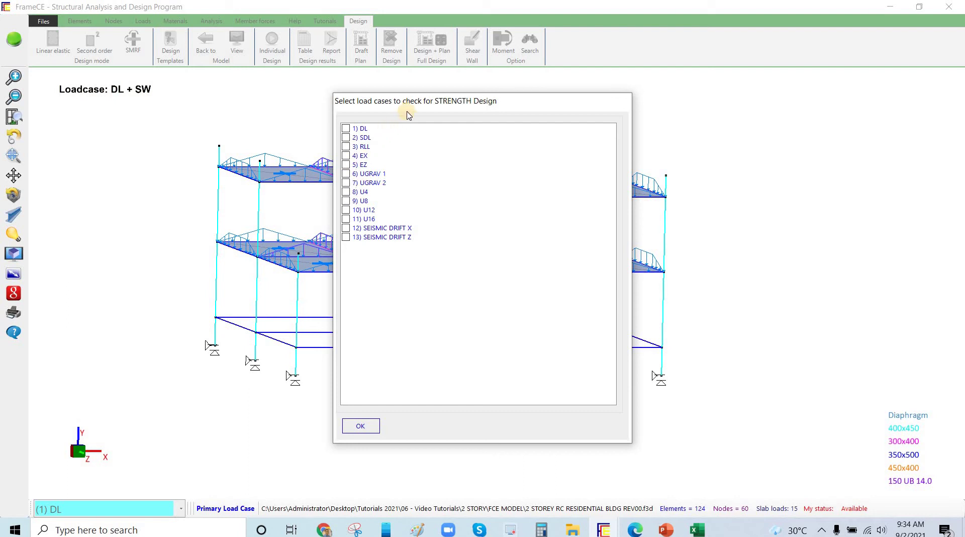
pyautogui.click(345, 174)
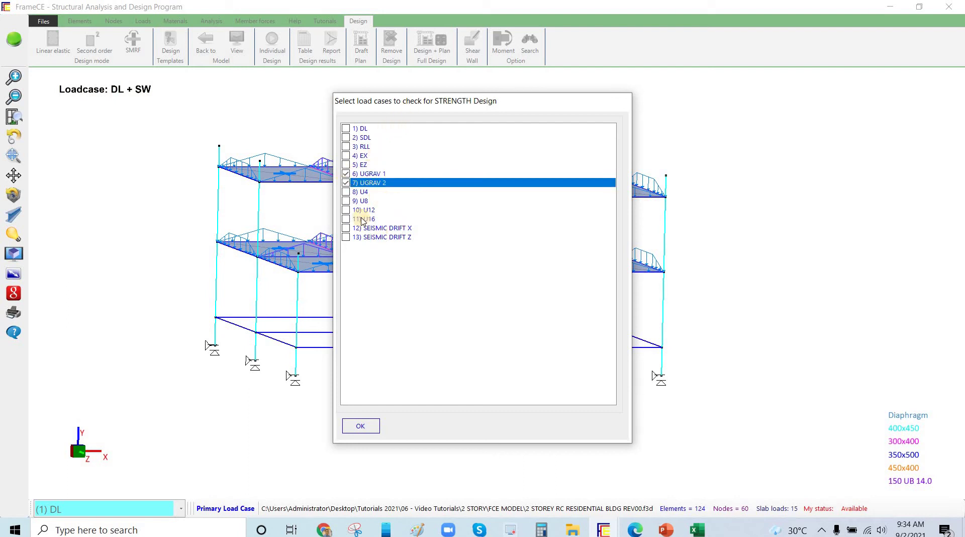
pyautogui.click(360, 182)
pyautogui.click(367, 431)
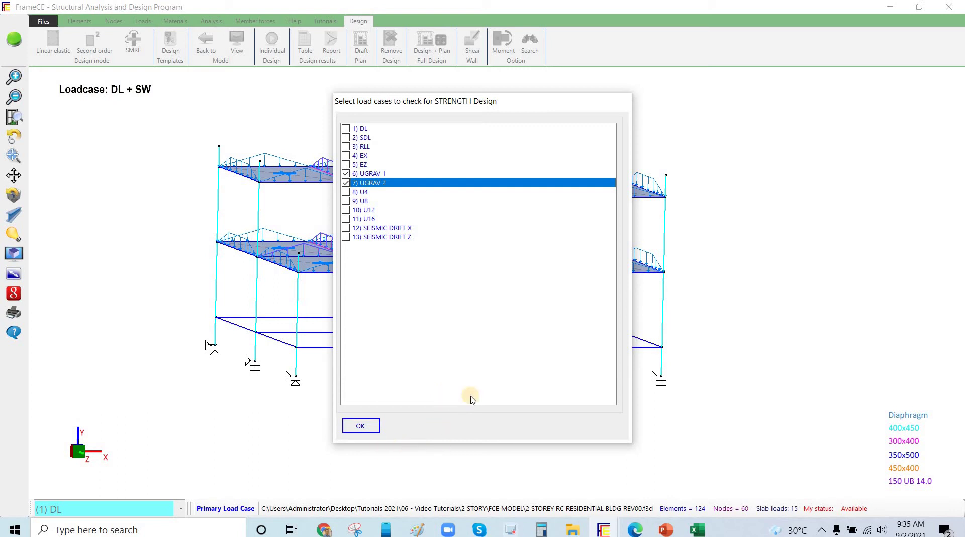
pyautogui.click(378, 426)
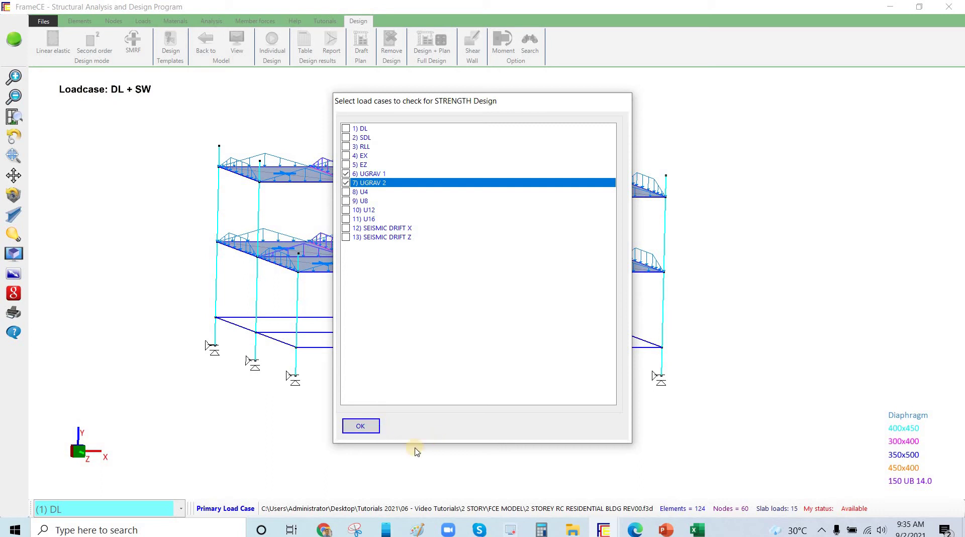
pyautogui.click(346, 192)
pyautogui.click(347, 201)
pyautogui.click(347, 210)
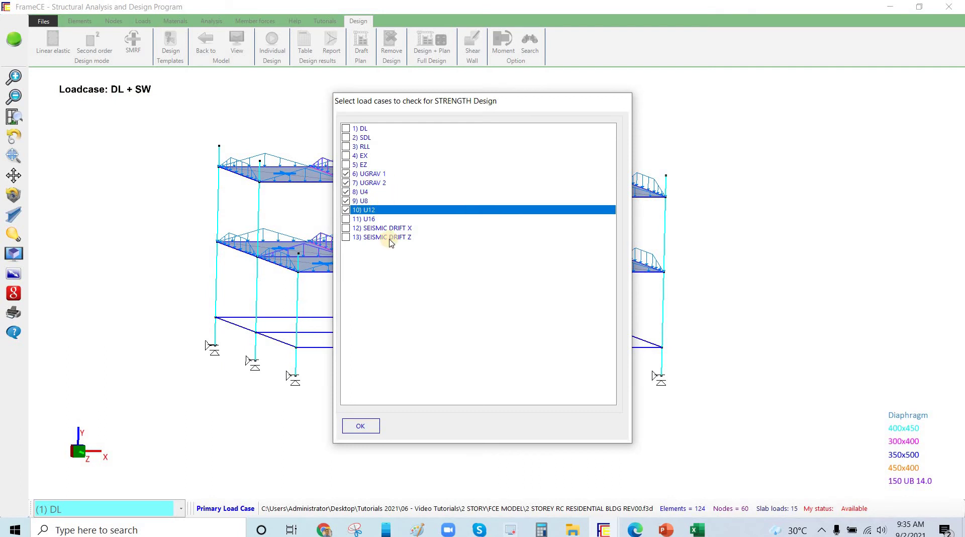
pyautogui.click(346, 219)
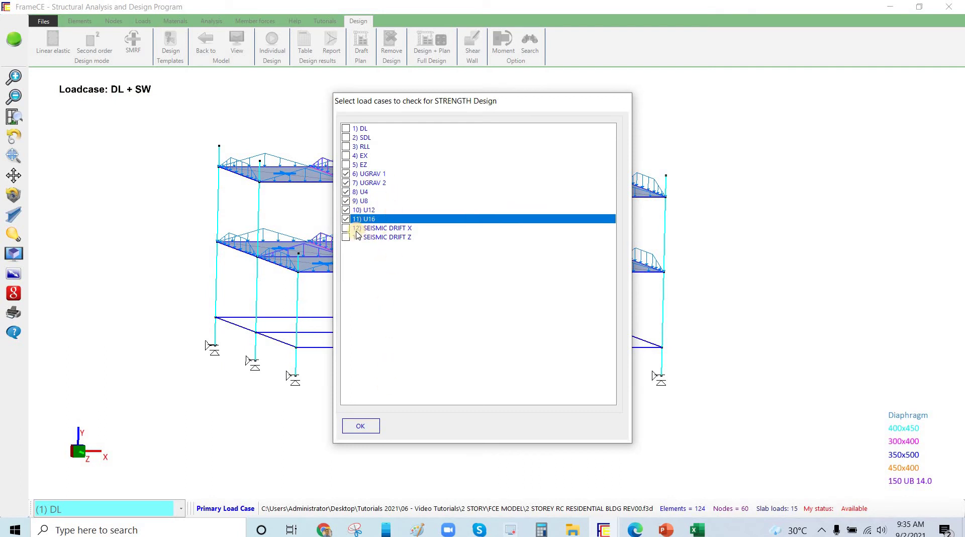
pyautogui.click(346, 219)
pyautogui.click(346, 210)
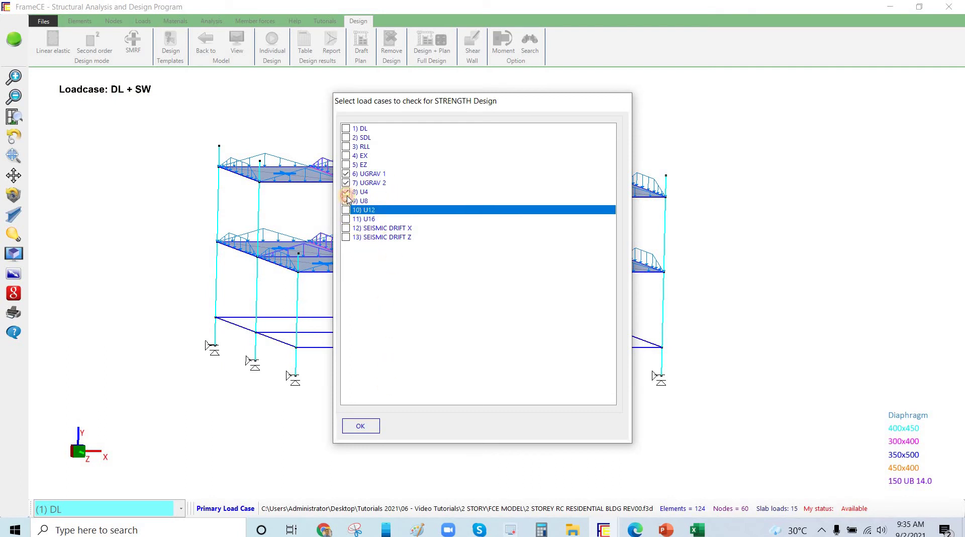
pyautogui.click(346, 201)
pyautogui.click(347, 192)
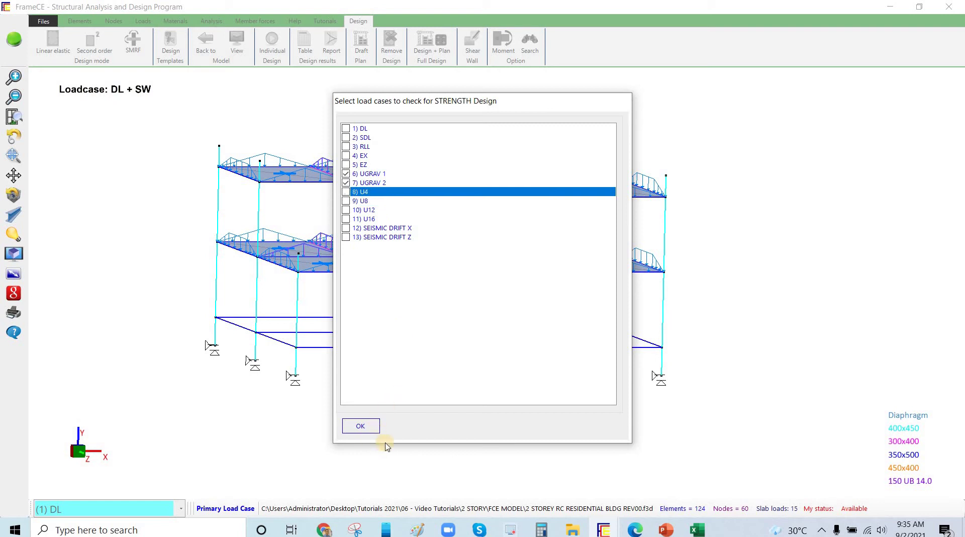
# Accept the strength load cases, select corner column members 1, 2 and 60, and start their Individual Design.
pyautogui.click(375, 431)
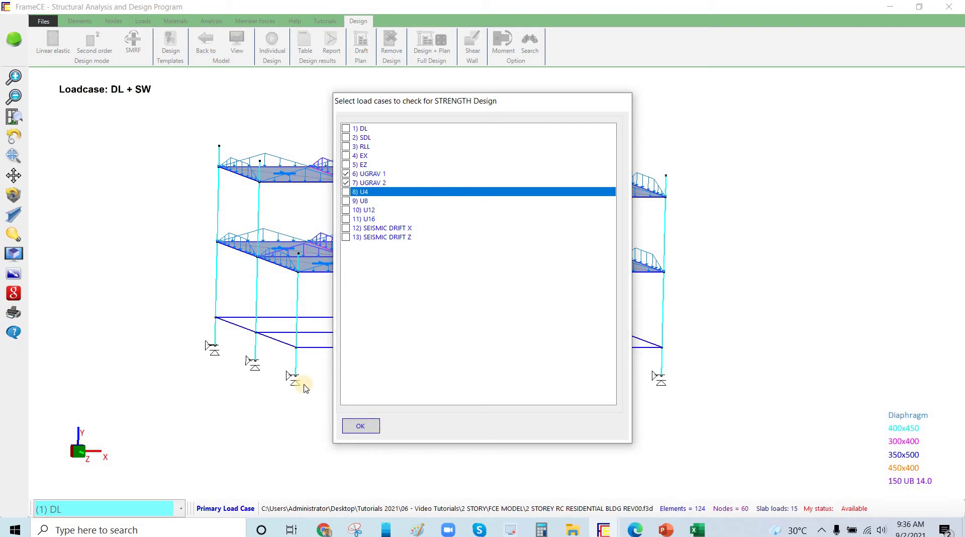
pyautogui.click(215, 305)
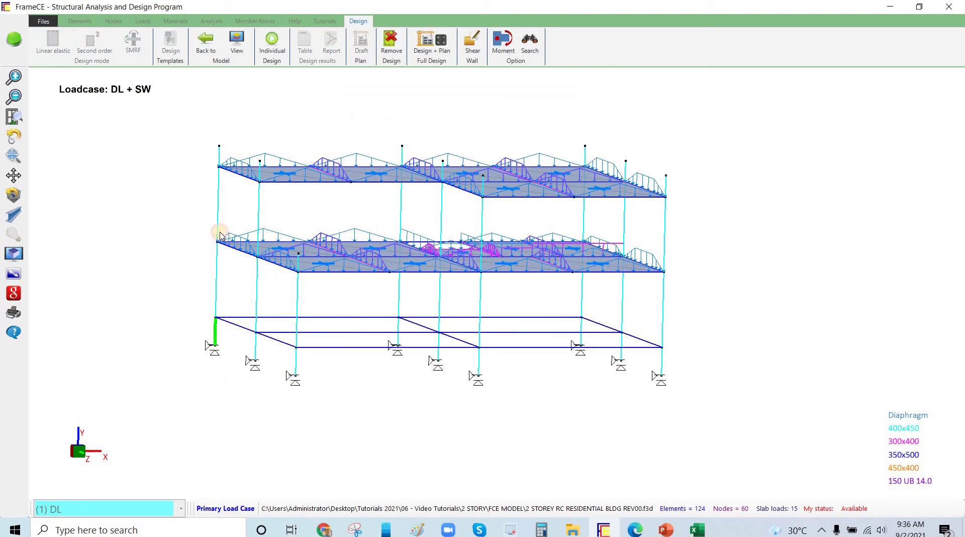
pyautogui.click(219, 219)
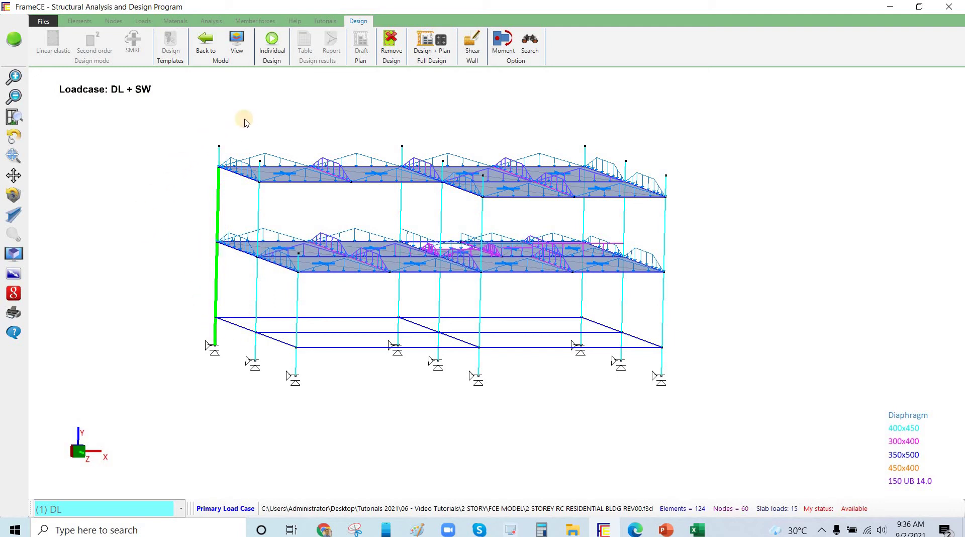
pyautogui.click(275, 44)
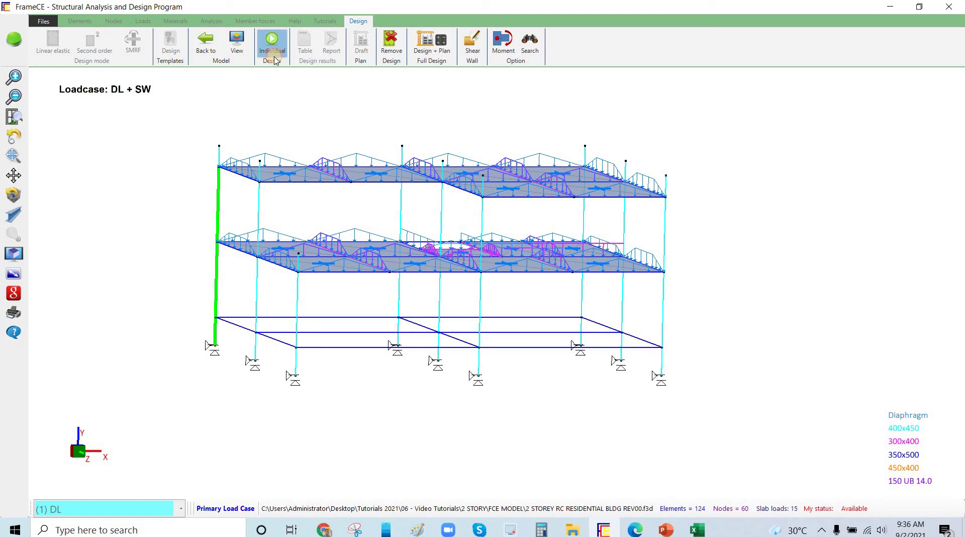
pyautogui.click(271, 44)
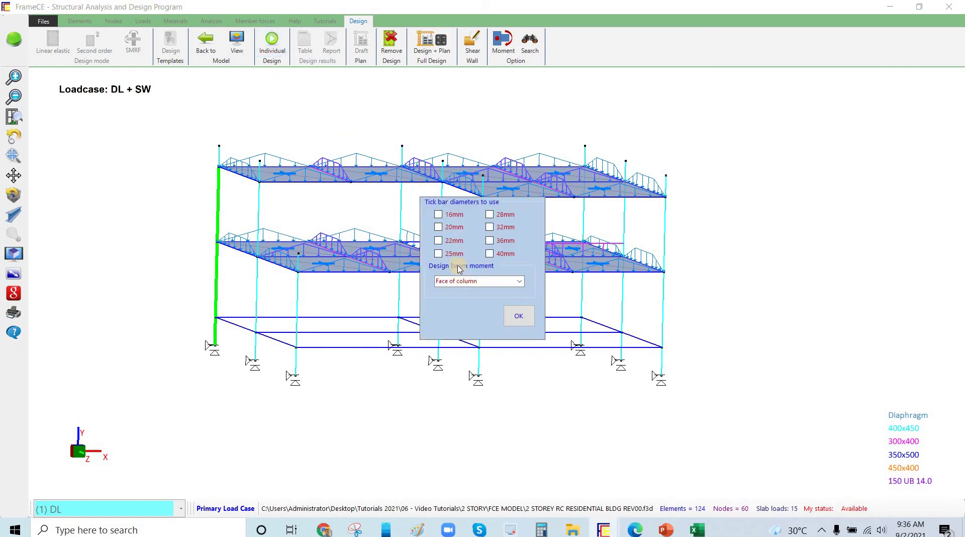
# Choose 20mm bars for the column design and set the design beam moment to Face of column.
pyautogui.click(453, 234)
pyautogui.click(465, 282)
pyautogui.click(456, 271)
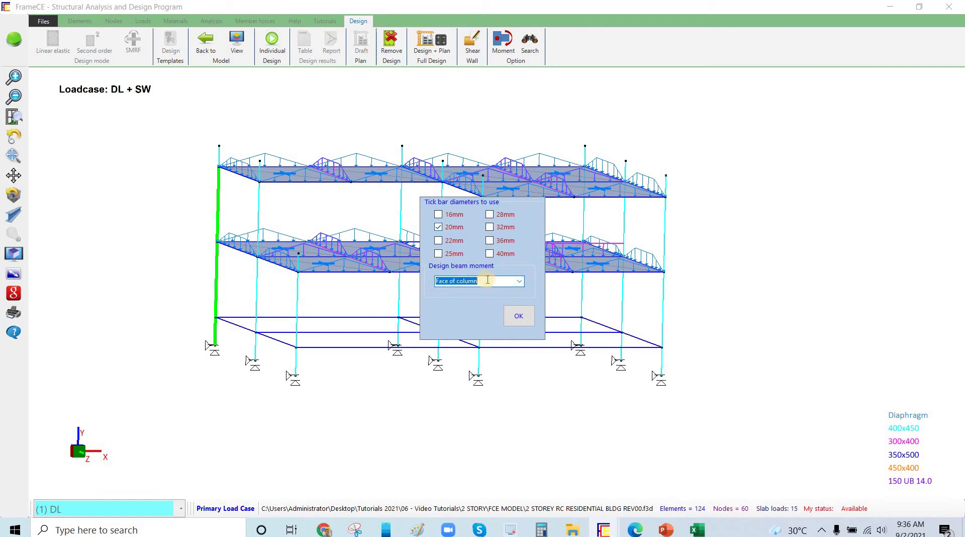
pyautogui.click(459, 275)
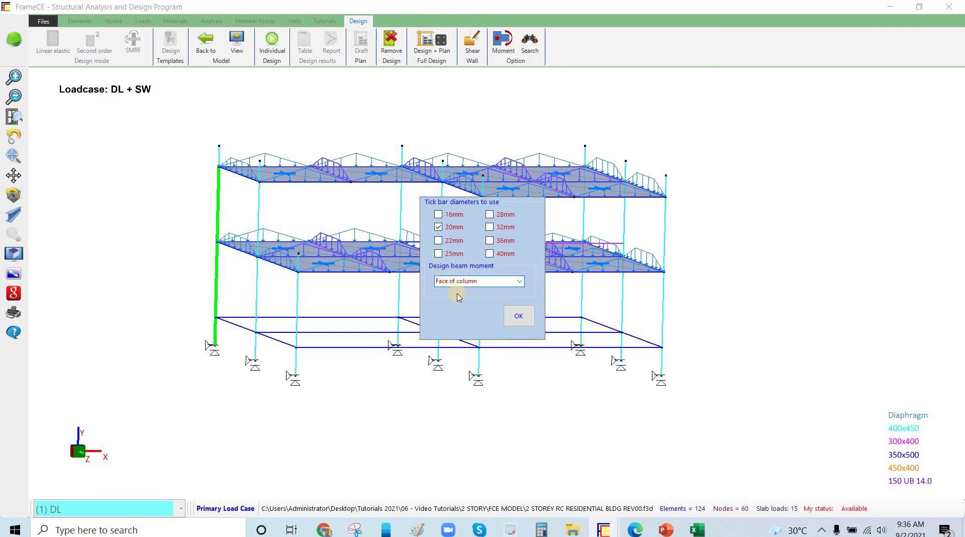
pyautogui.click(519, 281)
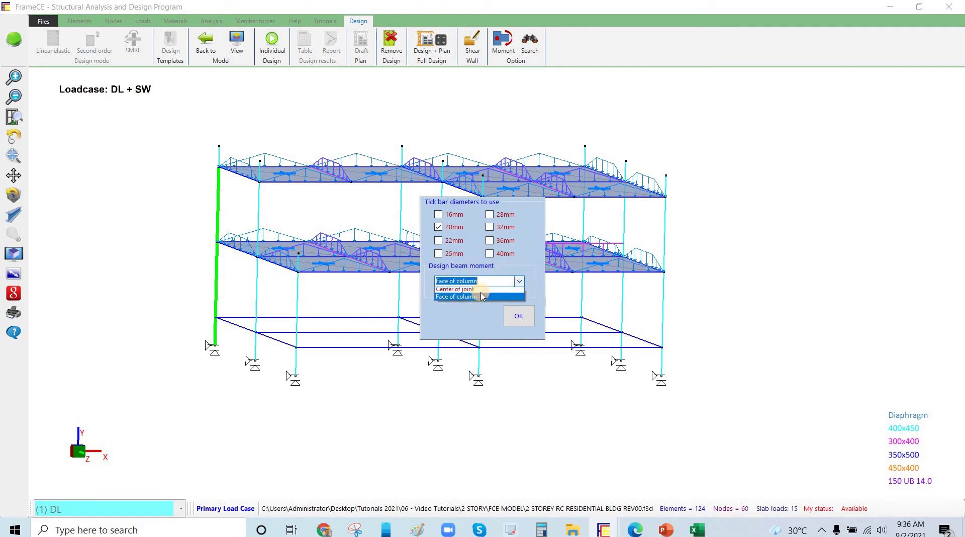
pyautogui.click(490, 295)
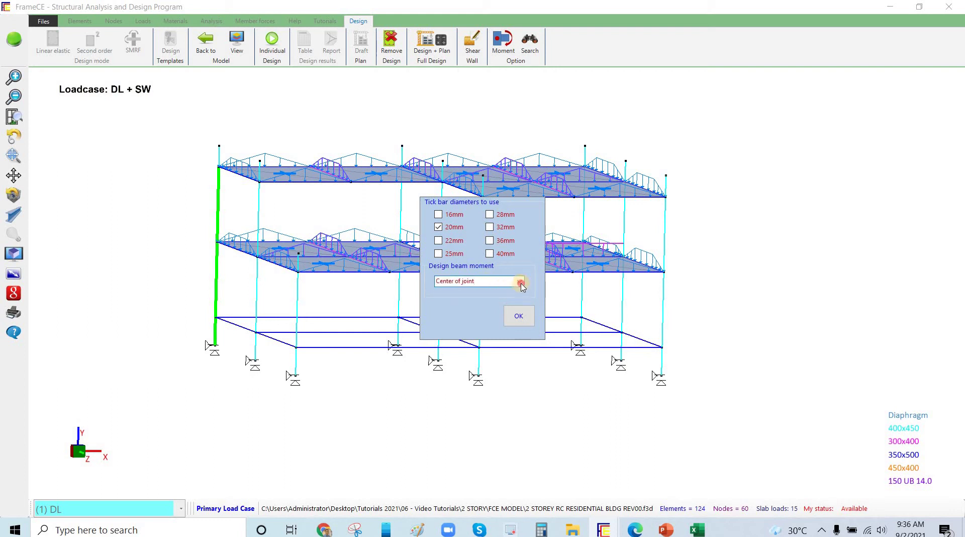
pyautogui.click(475, 282)
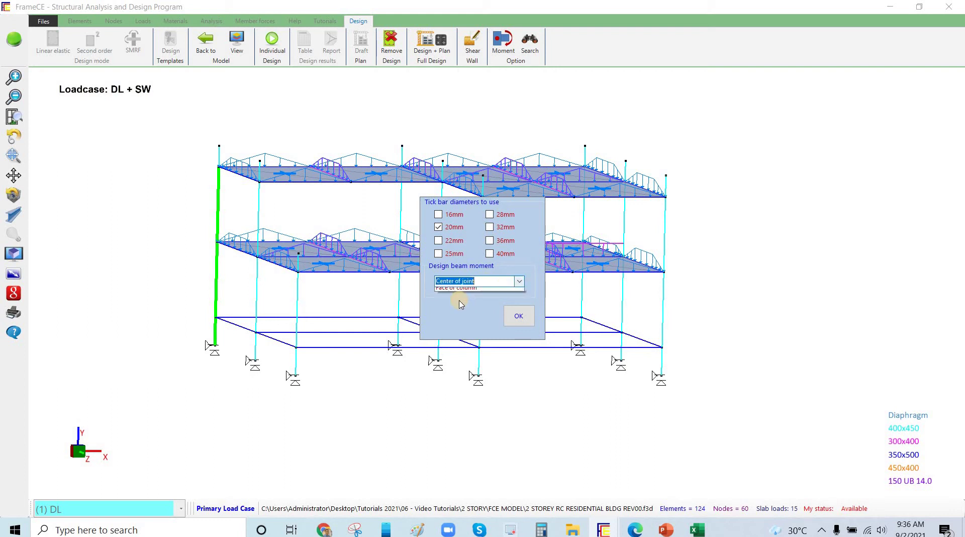
pyautogui.click(491, 317)
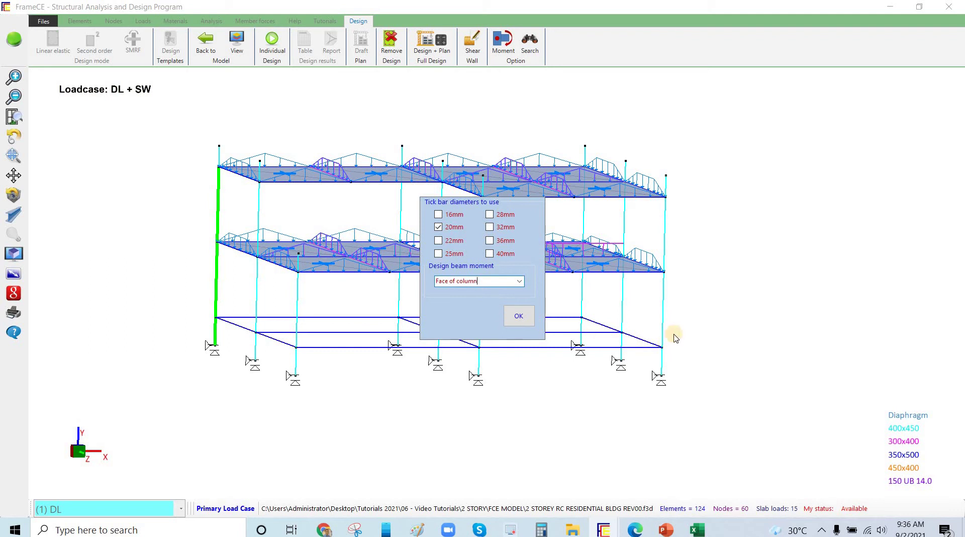
pyautogui.click(755, 320)
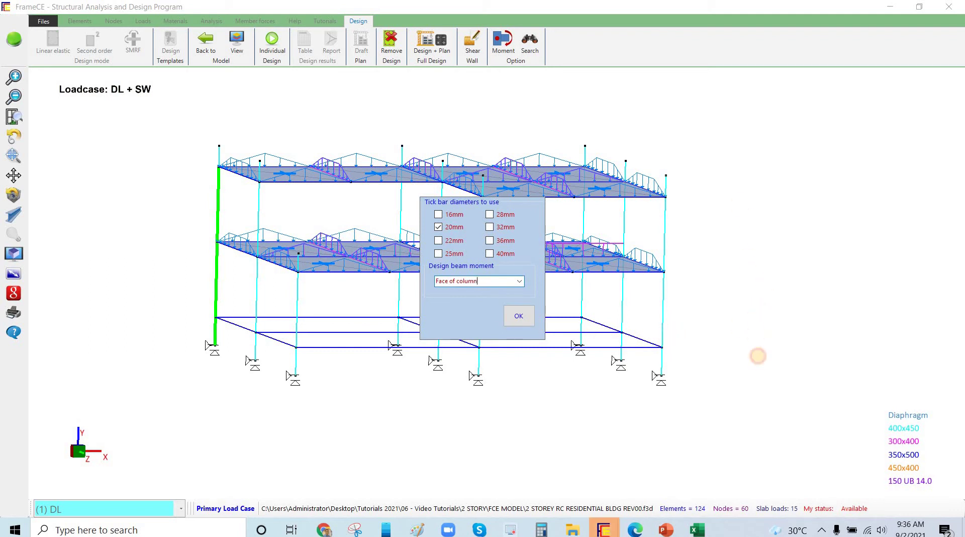
pyautogui.moveTo(740, 205); pyautogui.dragTo(757, 359)
pyautogui.moveTo(809, 194); pyautogui.dragTo(847, 369)
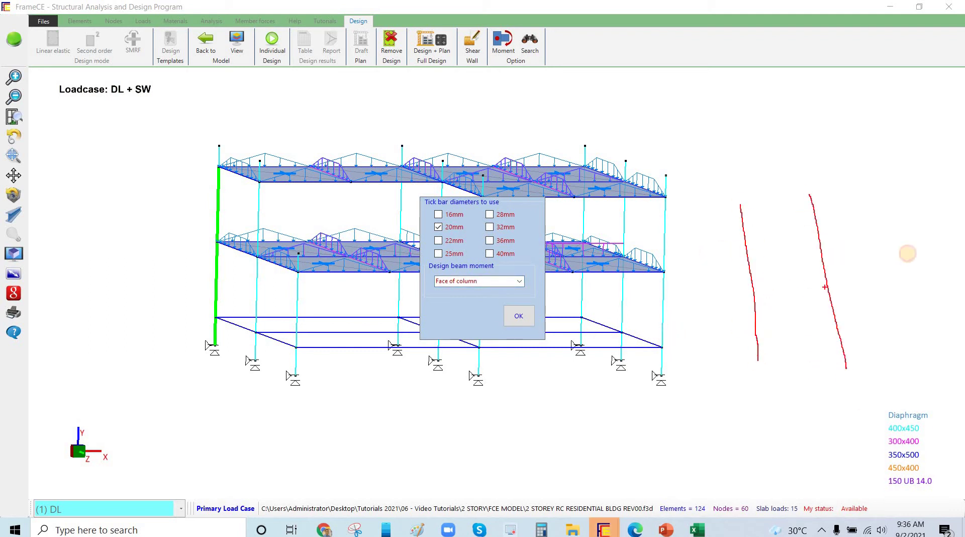
pyautogui.moveTo(699, 313); pyautogui.dragTo(928, 303)
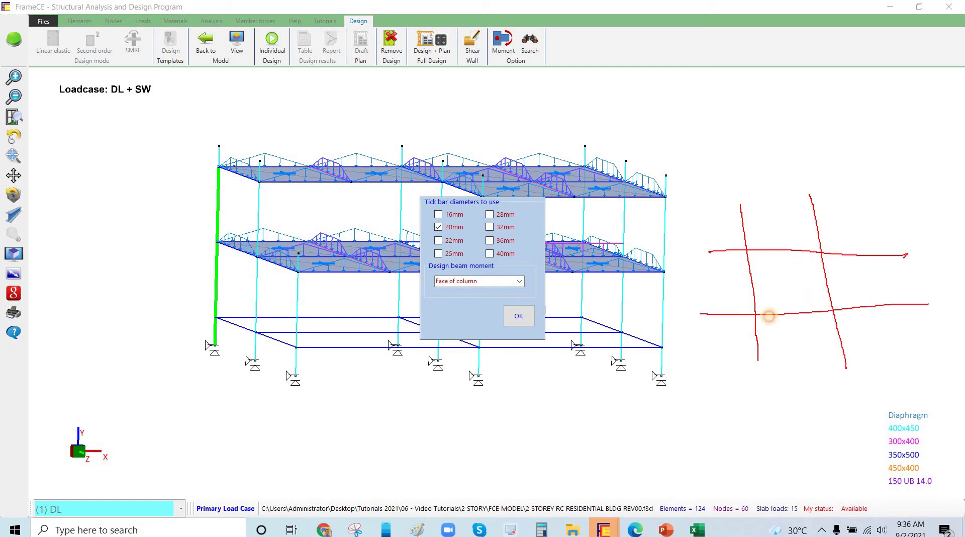
pyautogui.moveTo(769, 316)
pyautogui.mouseDown()
pyautogui.moveTo(820, 254)
pyautogui.moveTo(824, 324)
pyautogui.moveTo(762, 261)
pyautogui.mouseUp()
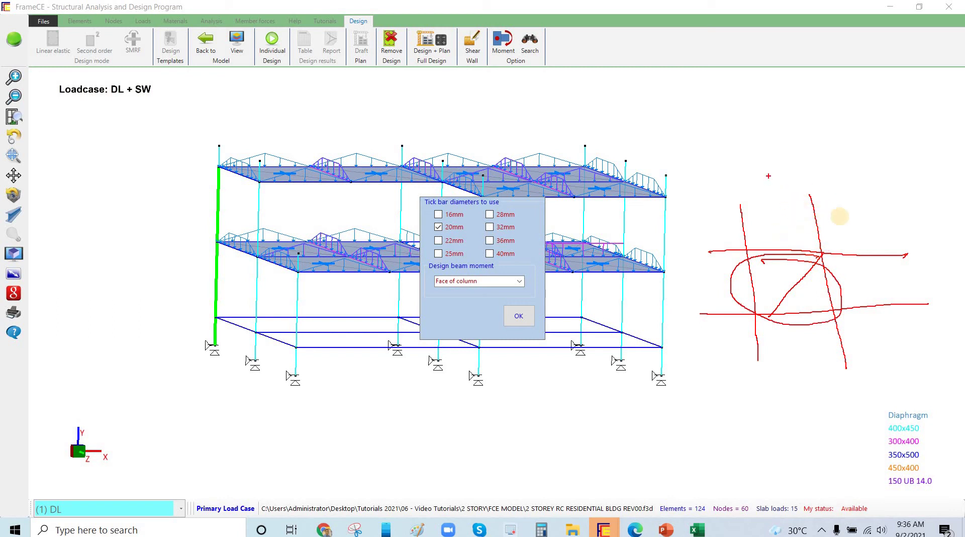
pyautogui.moveTo(814, 204); pyautogui.dragTo(844, 351)
pyautogui.moveTo(738, 217); pyautogui.dragTo(765, 380)
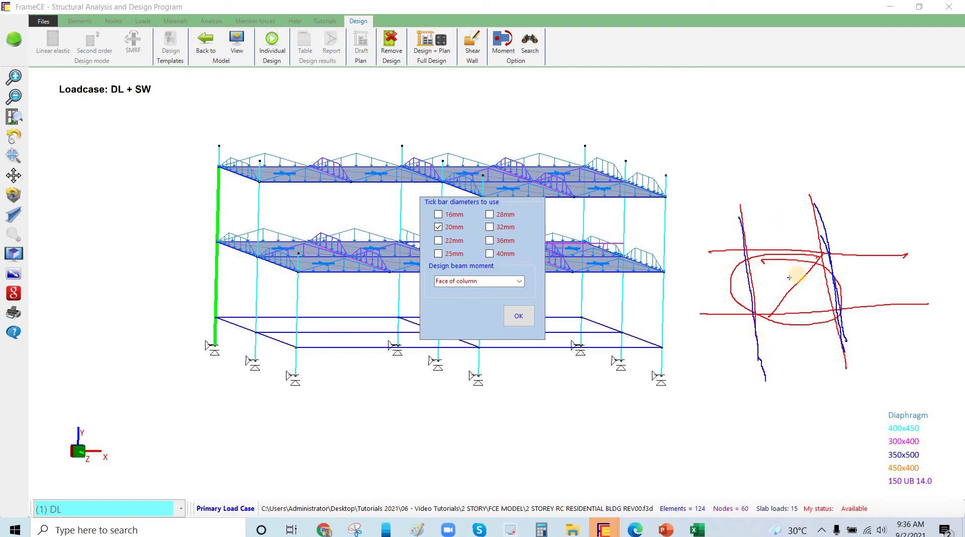
pyautogui.press('Escape')
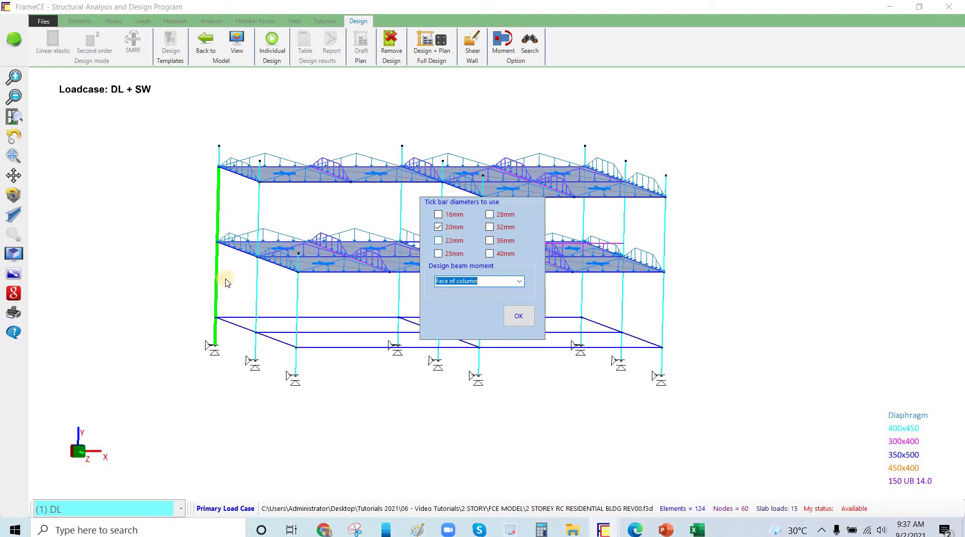
# Generate the column design with the chosen settings and examine the COLRECT1 sheet's loads, reinforcement and interaction diagrams.
pyautogui.click(516, 321)
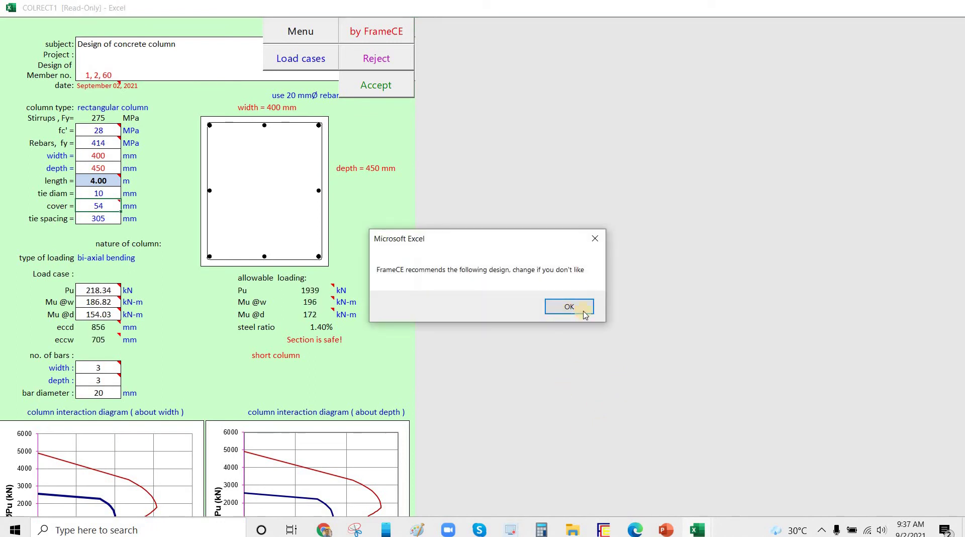
pyautogui.click(577, 313)
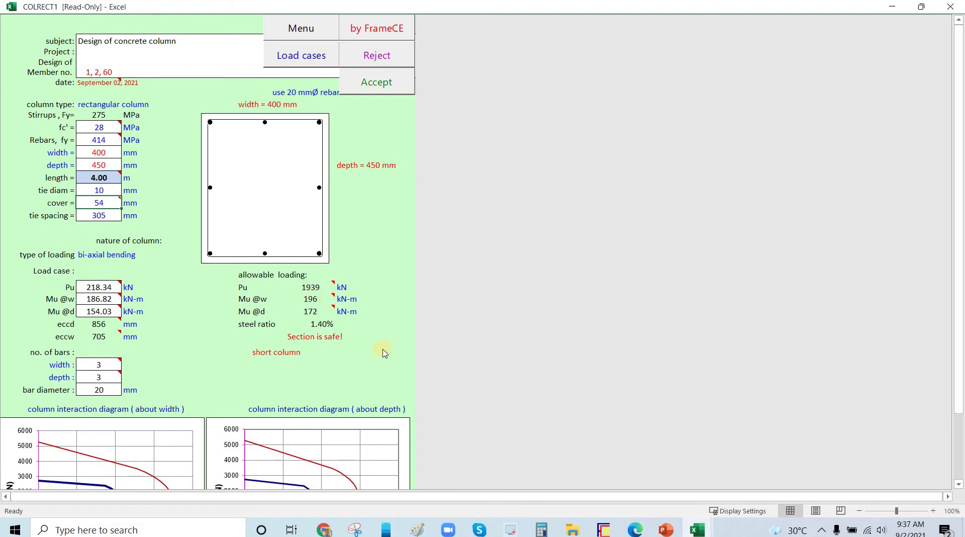
pyautogui.scroll(-7, 383, 353)
pyautogui.scroll(7, 392, 326)
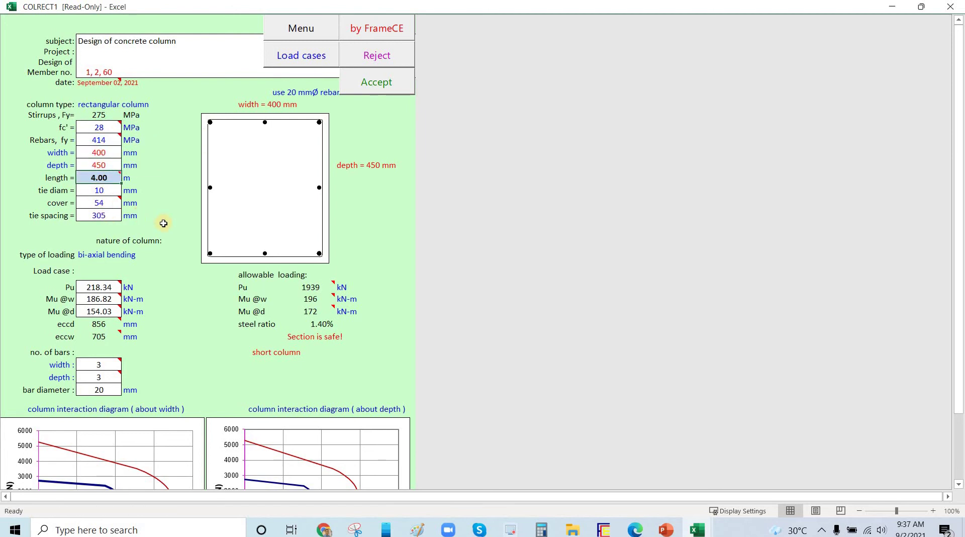
# Set the corner column's length to 3.2 m and compare its loads with the allowable loading and interaction diagrams.
pyautogui.write('3.2')
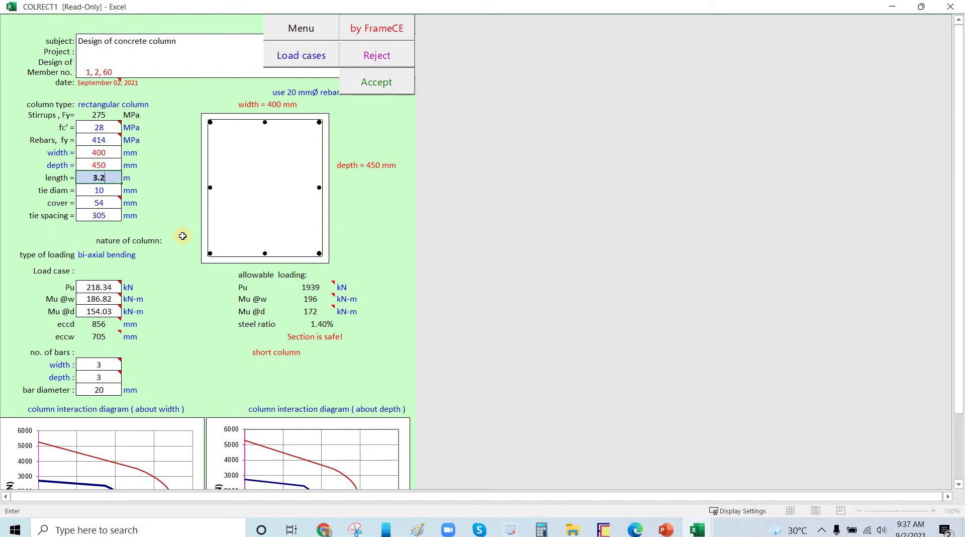
pyautogui.press('Return')
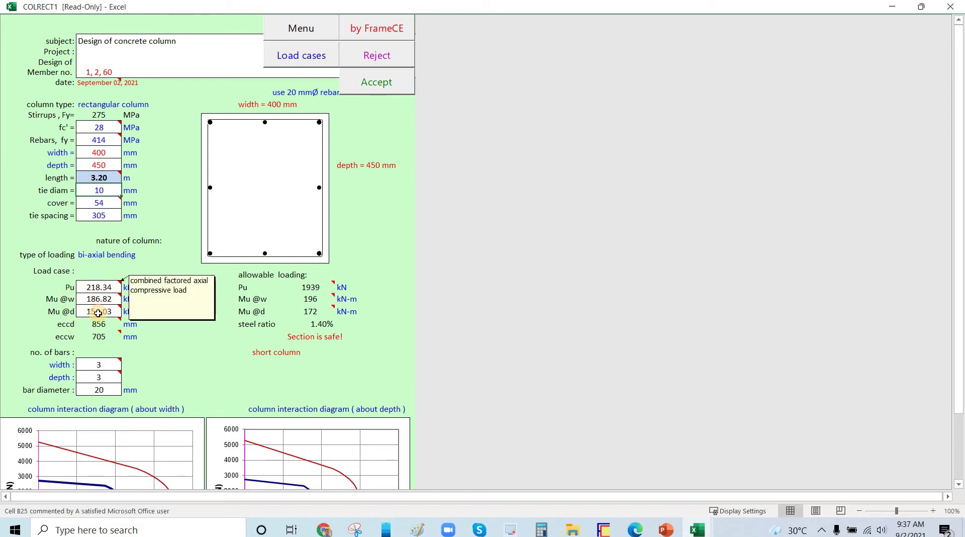
pyautogui.moveTo(99, 287); pyautogui.dragTo(98, 312)
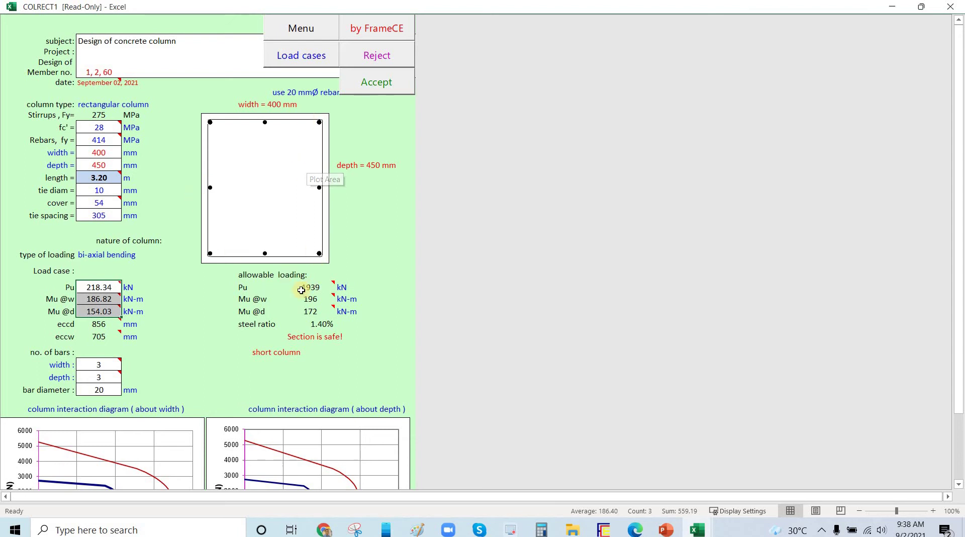
pyautogui.scroll(-5, 316, 315)
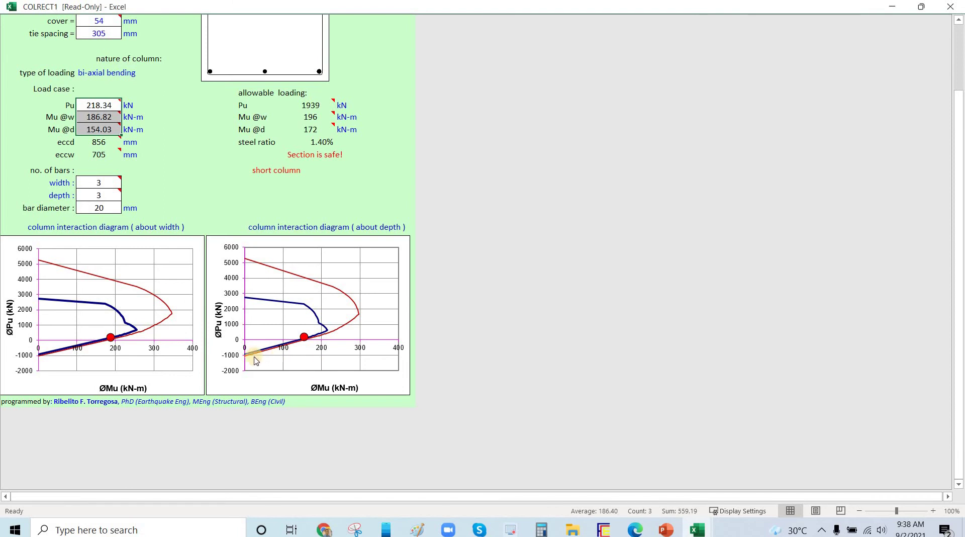
pyautogui.scroll(5, 567, 302)
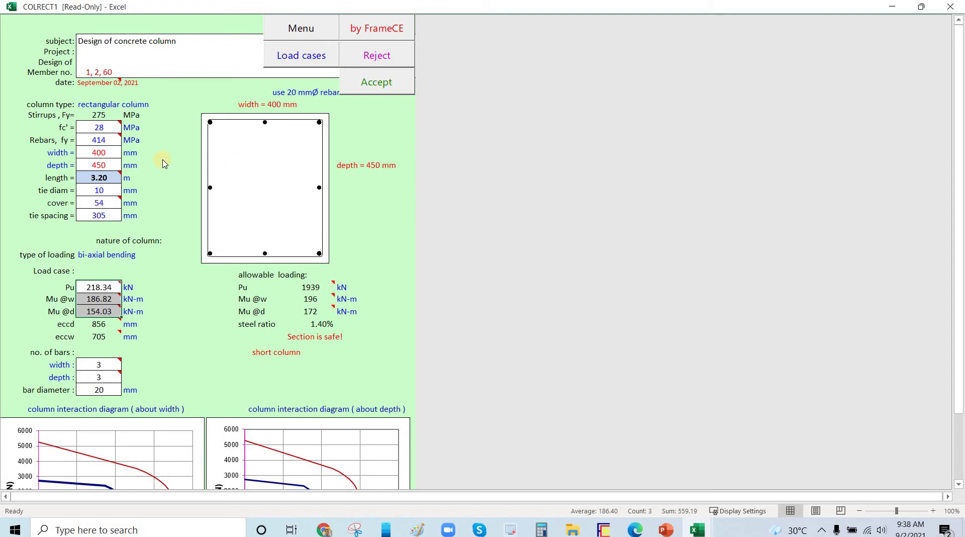
# Return to the FrameCE model, select the interior column members 11, 12 and 64, and generate their Individual Design.
pyautogui.hotkey('alt', 'Tab')
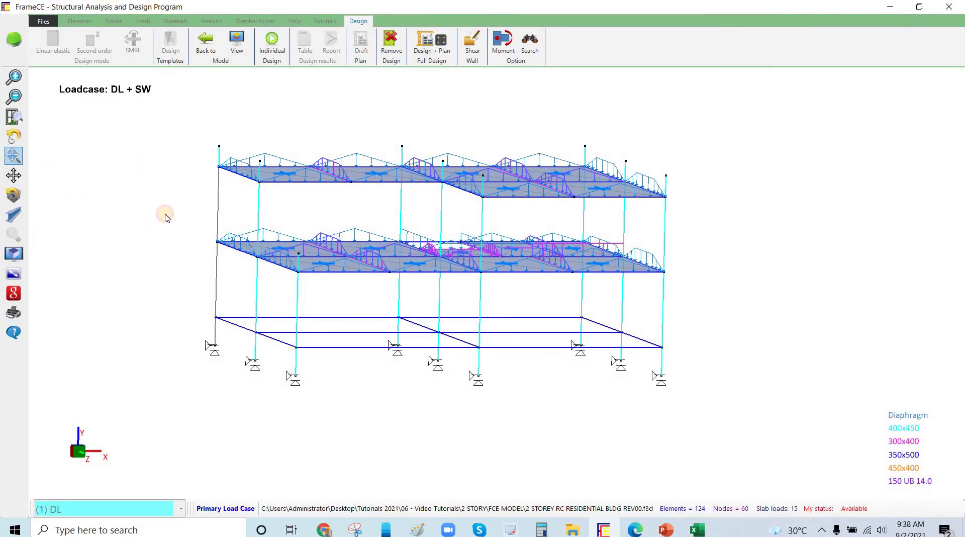
pyautogui.moveTo(107, 194)
pyautogui.mouseDown()
pyautogui.moveTo(108, 215)
pyautogui.moveTo(82, 209)
pyautogui.moveTo(96, 229)
pyautogui.moveTo(60, 217)
pyautogui.moveTo(82, 198)
pyautogui.moveTo(99, 205)
pyautogui.moveTo(88, 212)
pyautogui.moveTo(366, 317)
pyautogui.moveTo(221, 215)
pyautogui.moveTo(97, 201)
pyautogui.mouseUp()
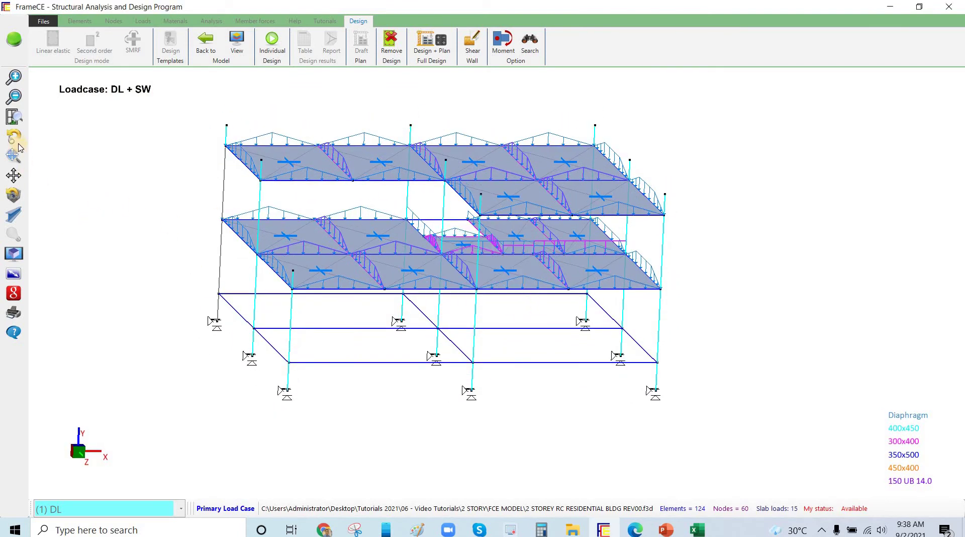
pyautogui.moveTo(134, 258); pyautogui.dragTo(446, 328)
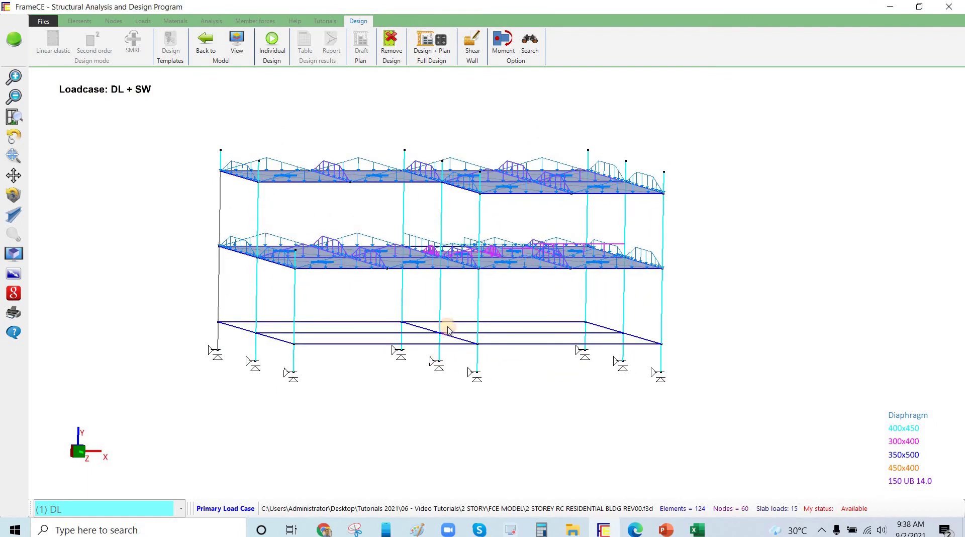
pyautogui.click(441, 224)
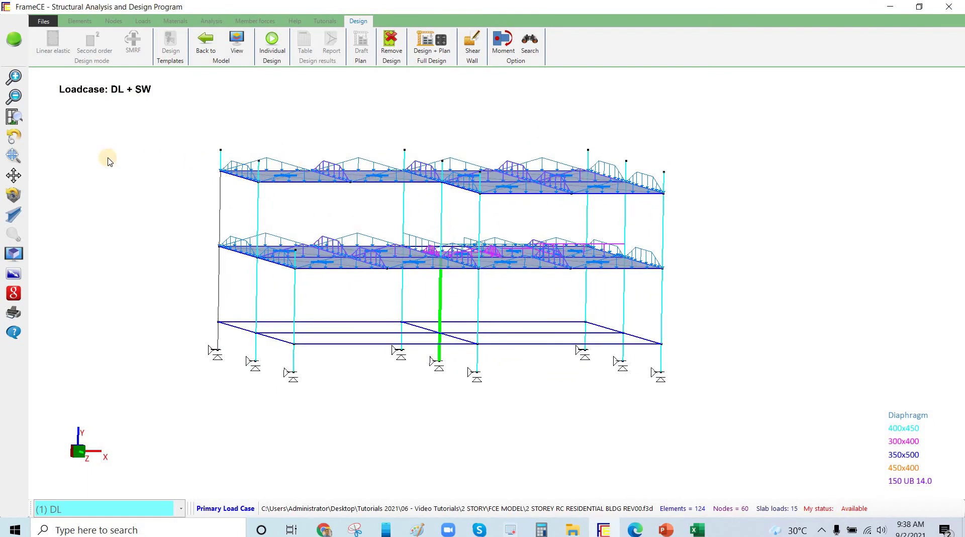
pyautogui.click(271, 49)
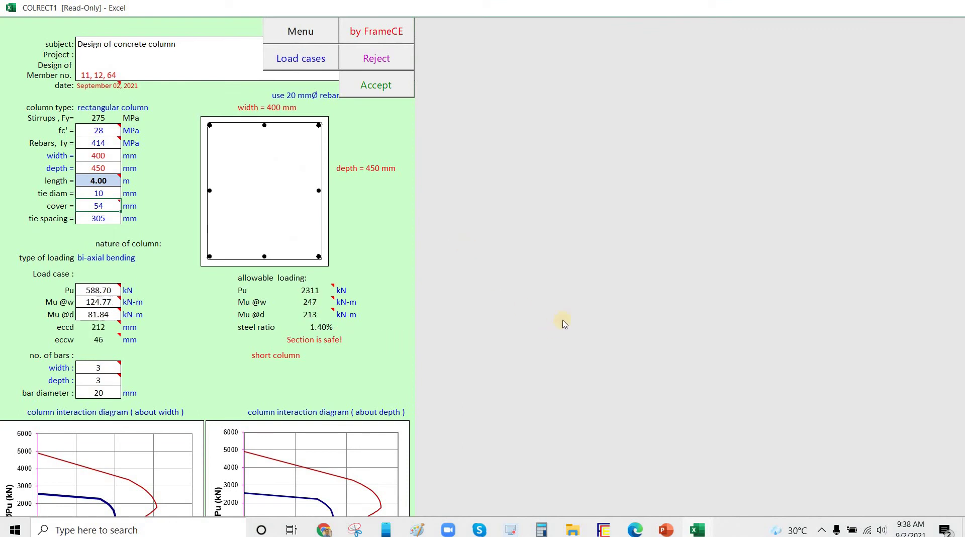
pyautogui.press('Return')
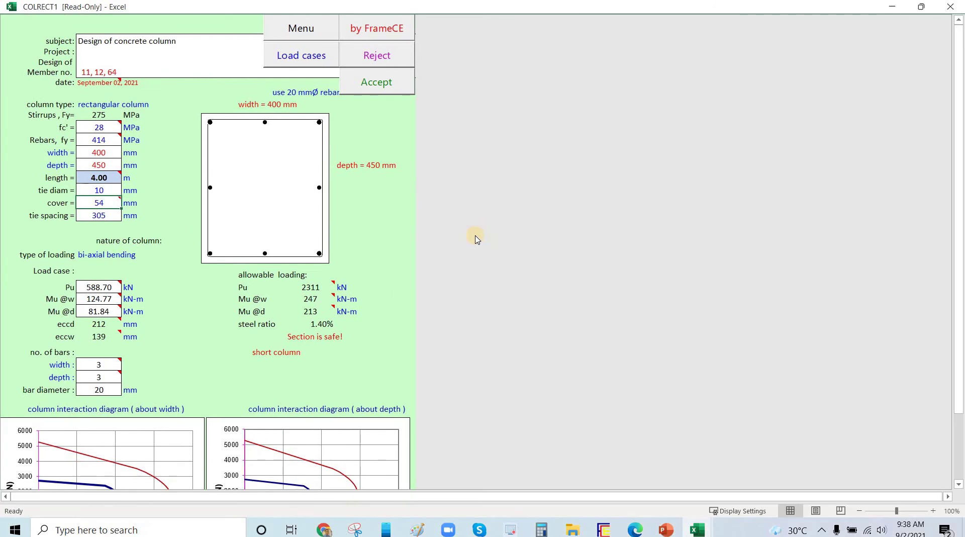
# Set the interior column's length to 3.2 m and examine its loads, allowable loading and interaction diagrams.
pyautogui.scroll(-3, 476, 239)
pyautogui.scroll(3, 476, 238)
pyautogui.scroll(-3, 477, 254)
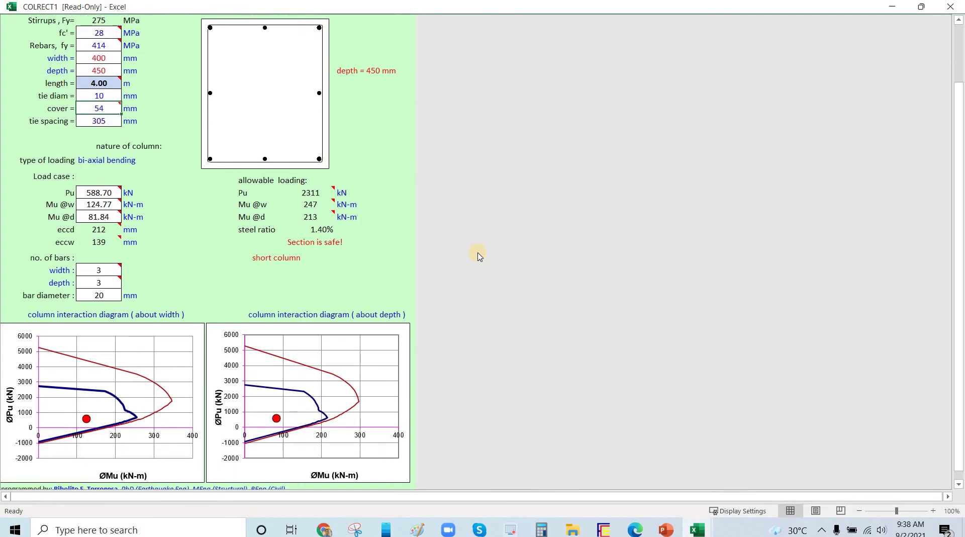
pyautogui.scroll(3, 442, 259)
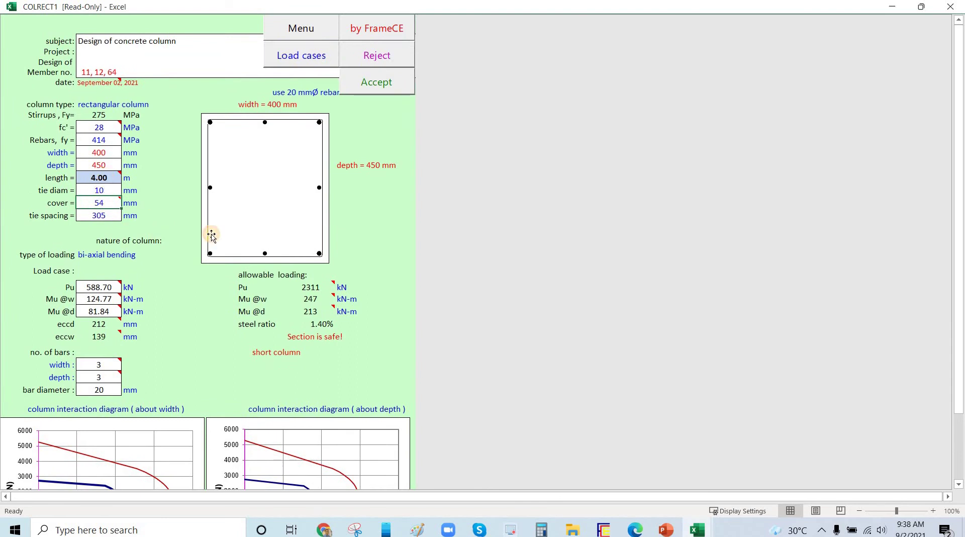
pyautogui.write('3.2')
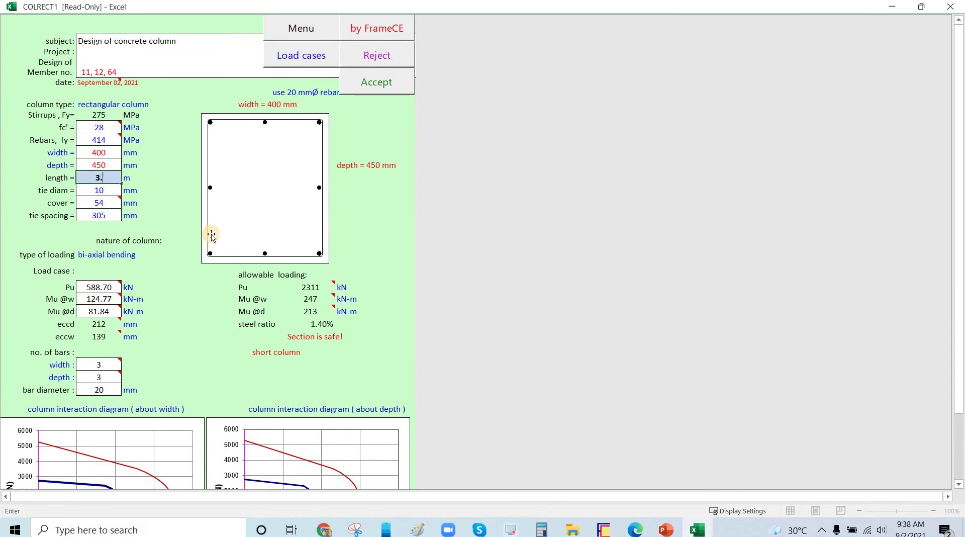
pyautogui.press('Return')
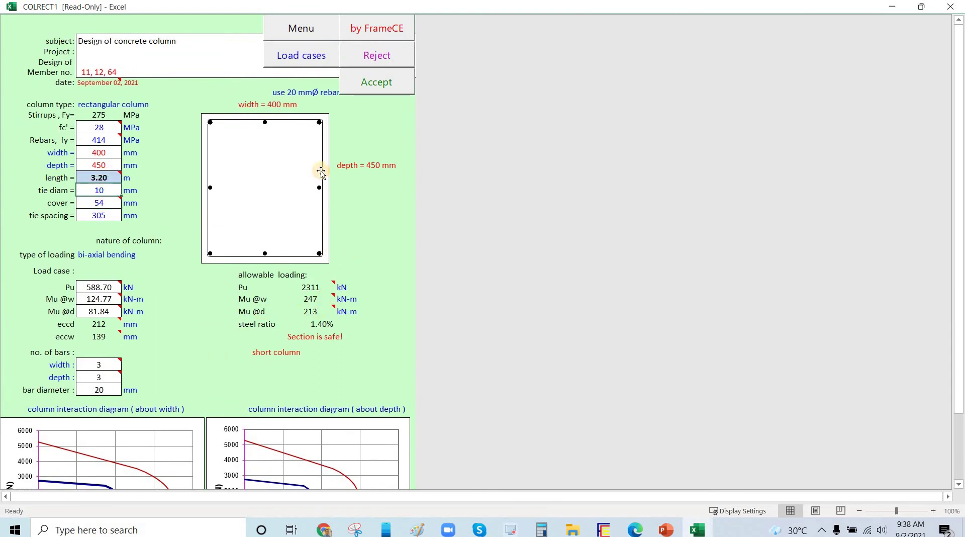
pyautogui.scroll(-3, 340, 281)
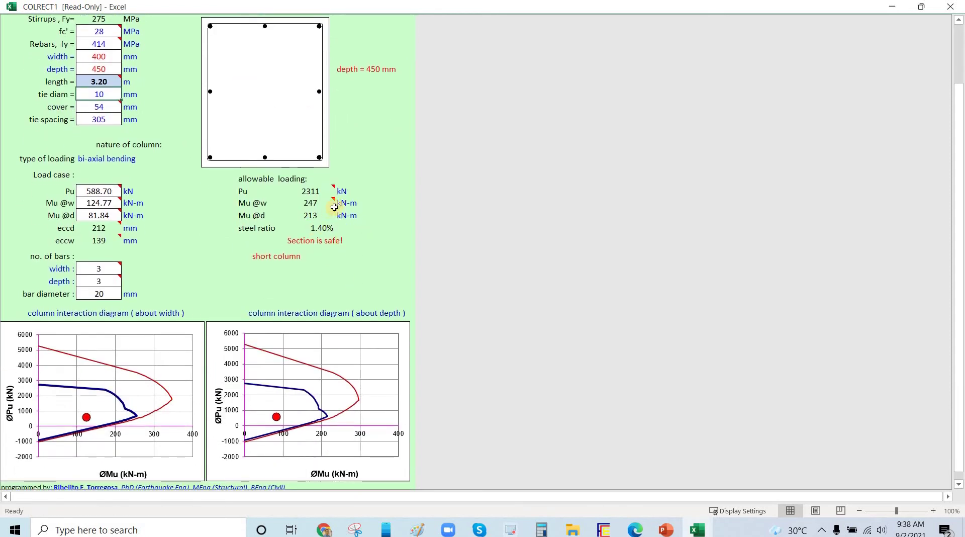
pyautogui.scroll(3, 537, 271)
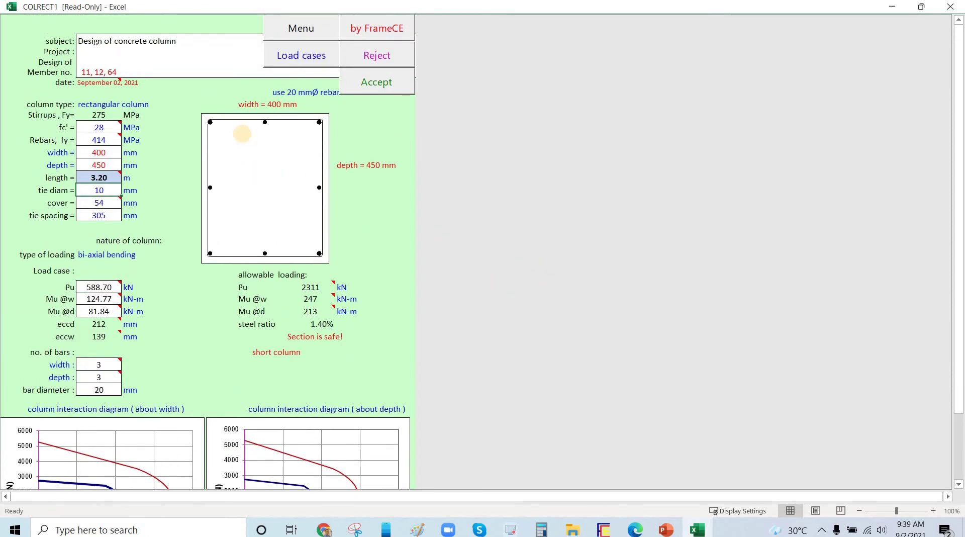
# Sketch temporary crosstie marks around the middle bars in both directions of the column section and clear them.
pyautogui.moveTo(278, 131)
pyautogui.mouseDown()
pyautogui.moveTo(258, 121)
pyautogui.moveTo(254, 221)
pyautogui.moveTo(277, 230)
pyautogui.mouseUp()
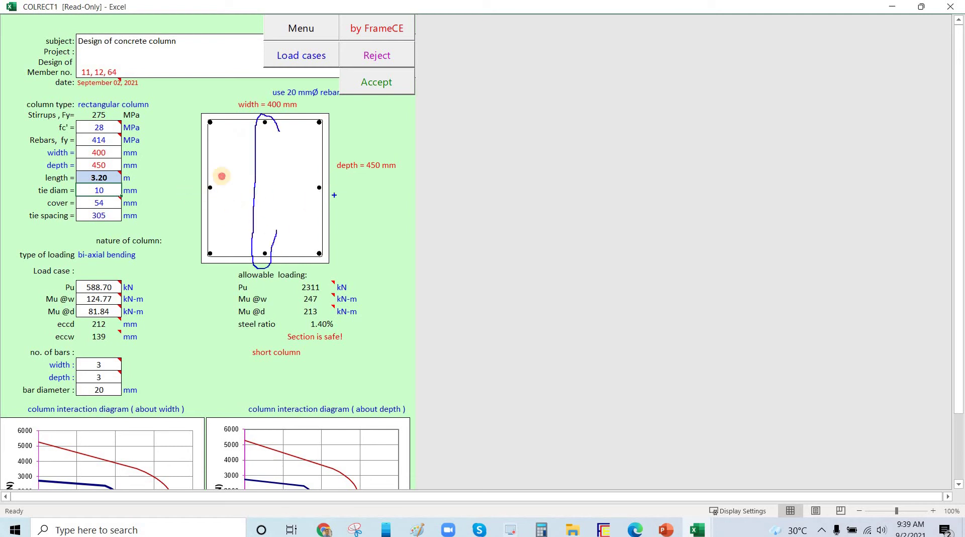
pyautogui.moveTo(222, 176); pyautogui.dragTo(332, 194)
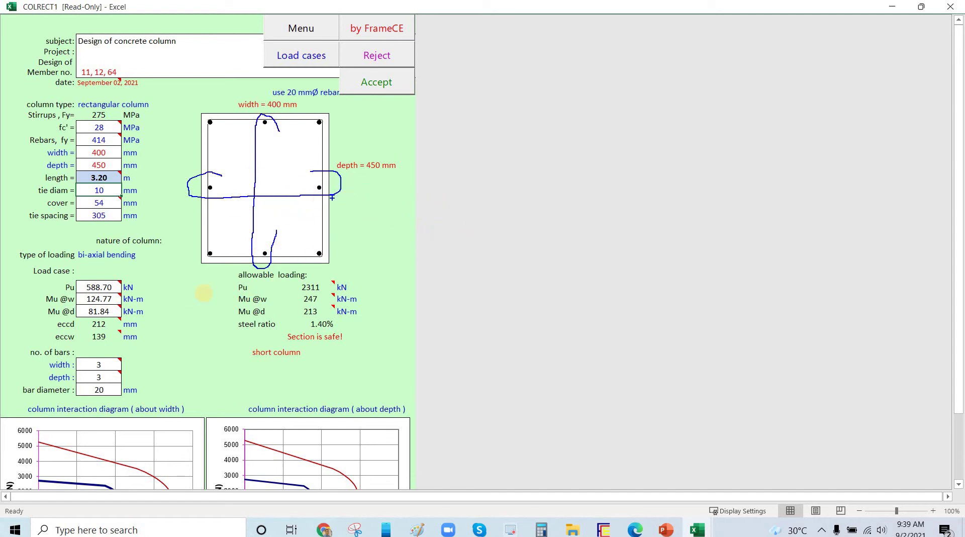
pyautogui.moveTo(146, 281)
pyautogui.mouseDown()
pyautogui.moveTo(149, 330)
pyautogui.moveTo(167, 275)
pyautogui.mouseUp()
pyautogui.moveTo(368, 283); pyautogui.dragTo(376, 287)
pyautogui.press('Escape')
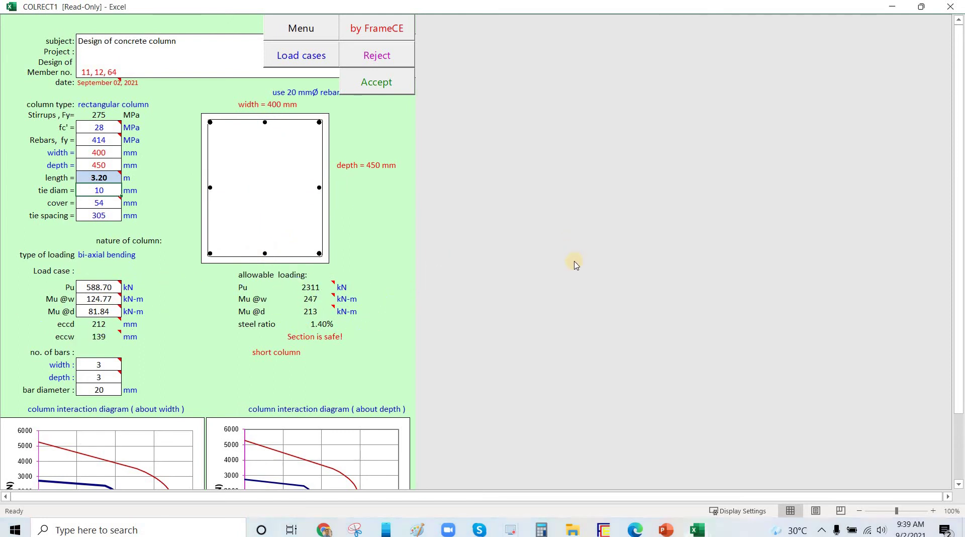
# Recheck the interior column's interaction diagrams and accept its design.
pyautogui.scroll(-5, 230, 363)
pyautogui.scroll(-1, 230, 363)
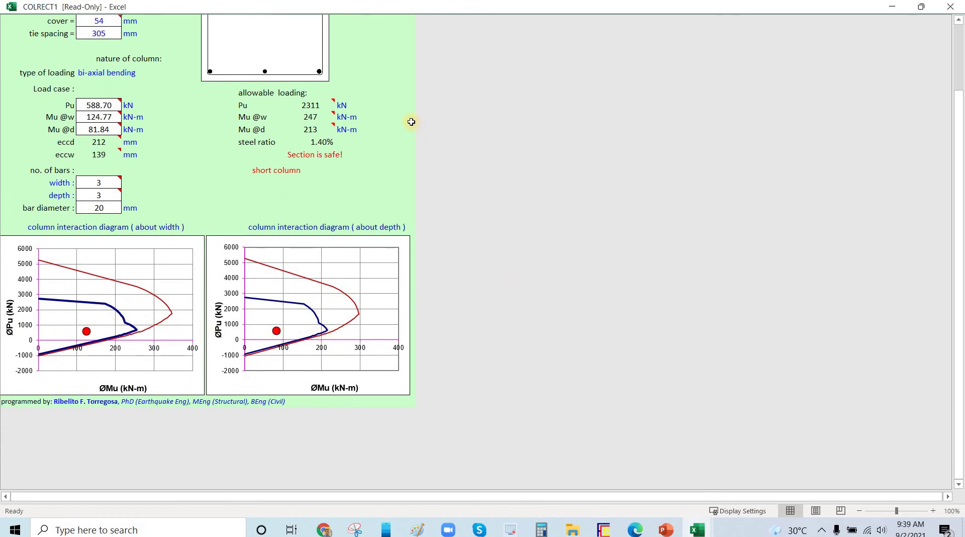
pyautogui.scroll(5, 417, 131)
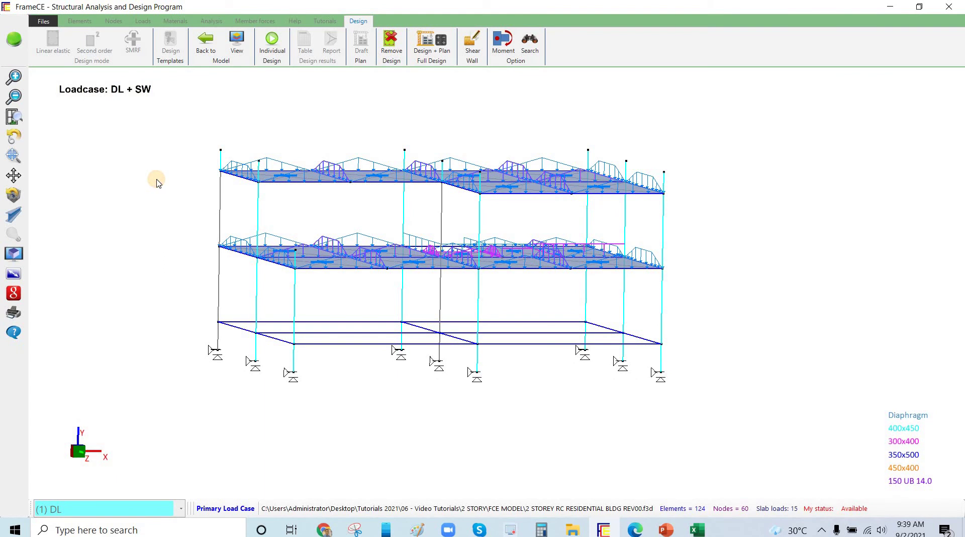
# Select the second-floor edge beam, element 46, next to the designed corner column and generate its Individual Design with the recommended reinforcement.
pyautogui.click(17, 136)
pyautogui.moveTo(106, 188); pyautogui.dragTo(247, 238)
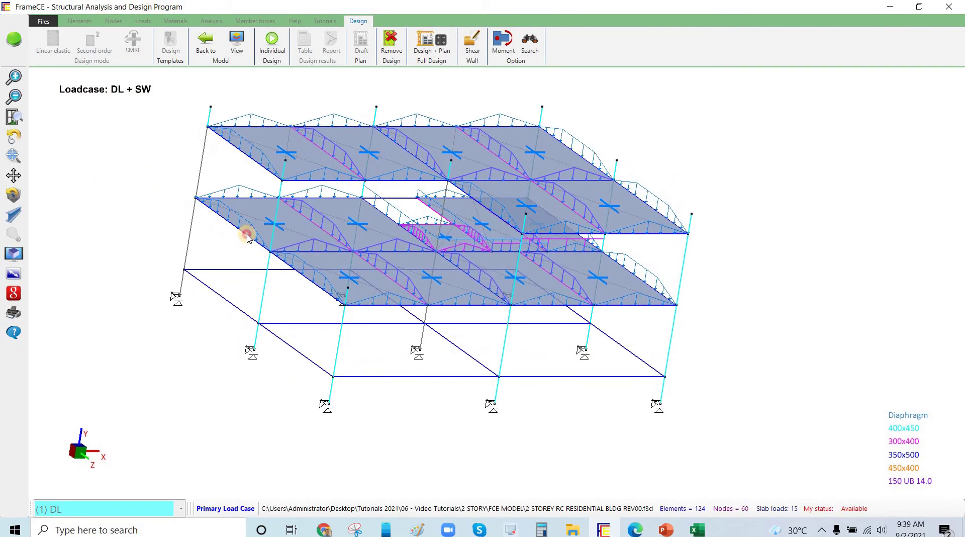
pyautogui.click(247, 237)
pyautogui.click(272, 50)
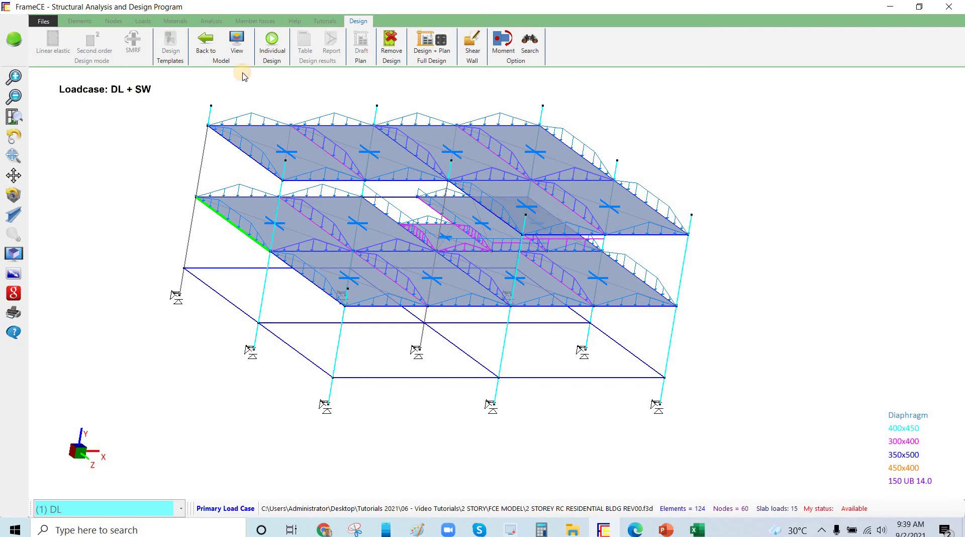
pyautogui.click(287, 156)
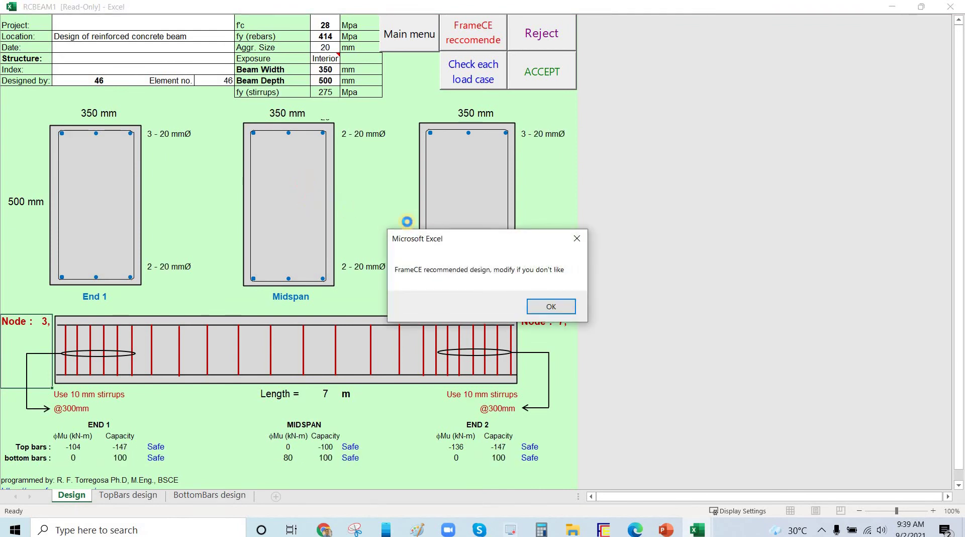
pyautogui.press('Return')
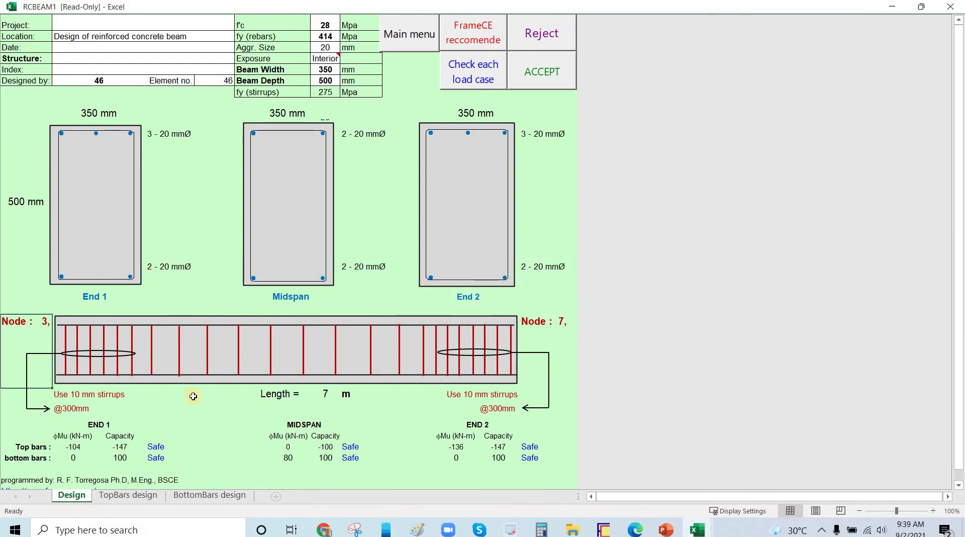
# Mark the beam's stirrup zones temporarily with d/4 at both ends and d/2 at midspan, and clear the marks.
pyautogui.scroll(-3, 159, 339)
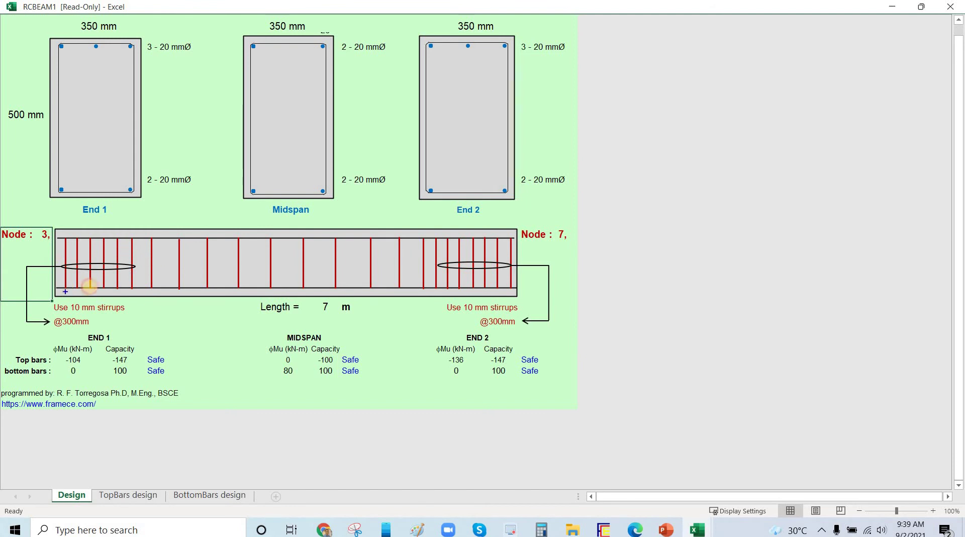
pyautogui.moveTo(89, 287)
pyautogui.mouseDown()
pyautogui.moveTo(163, 275)
pyautogui.moveTo(90, 288)
pyautogui.mouseUp()
pyautogui.moveTo(420, 267)
pyautogui.mouseDown()
pyautogui.moveTo(483, 292)
pyautogui.moveTo(421, 257)
pyautogui.mouseUp()
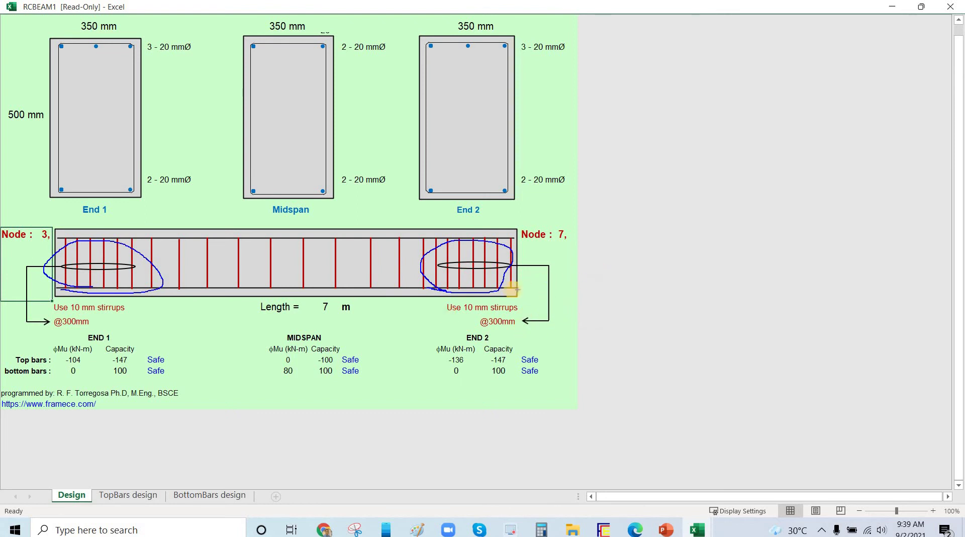
pyautogui.moveTo(492, 266); pyautogui.dragTo(661, 221)
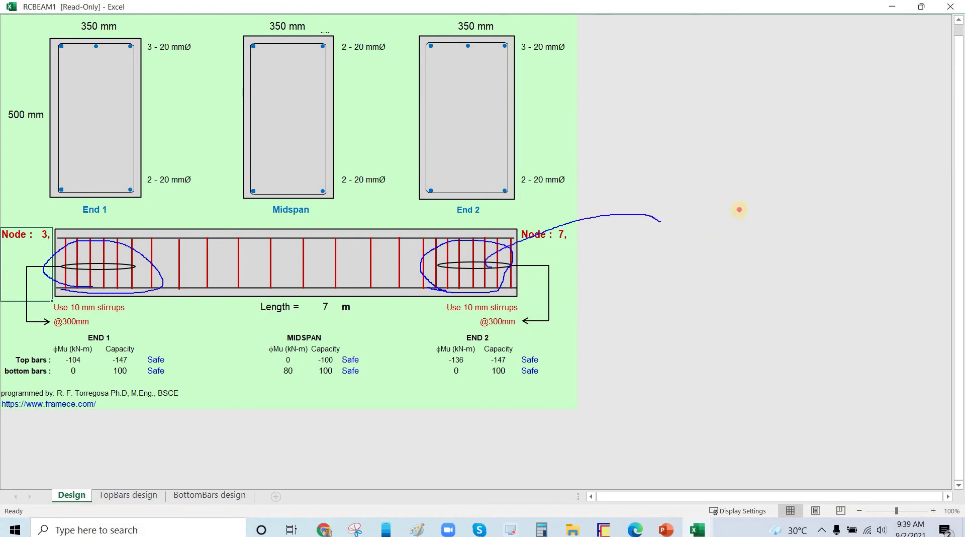
pyautogui.moveTo(718, 233); pyautogui.dragTo(699, 280)
pyautogui.moveTo(740, 253); pyautogui.dragTo(719, 276)
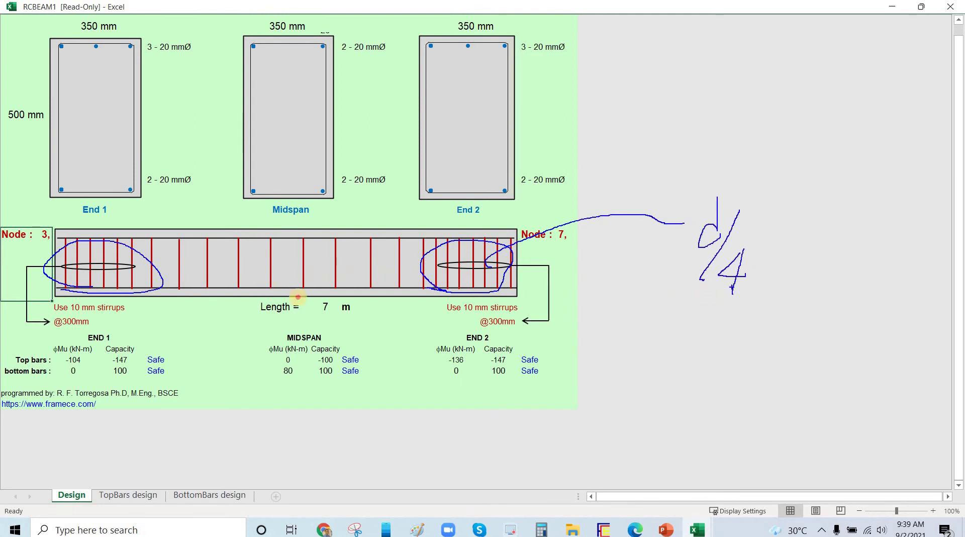
pyautogui.moveTo(277, 297)
pyautogui.mouseDown()
pyautogui.moveTo(311, 281)
pyautogui.moveTo(438, 445)
pyautogui.mouseUp()
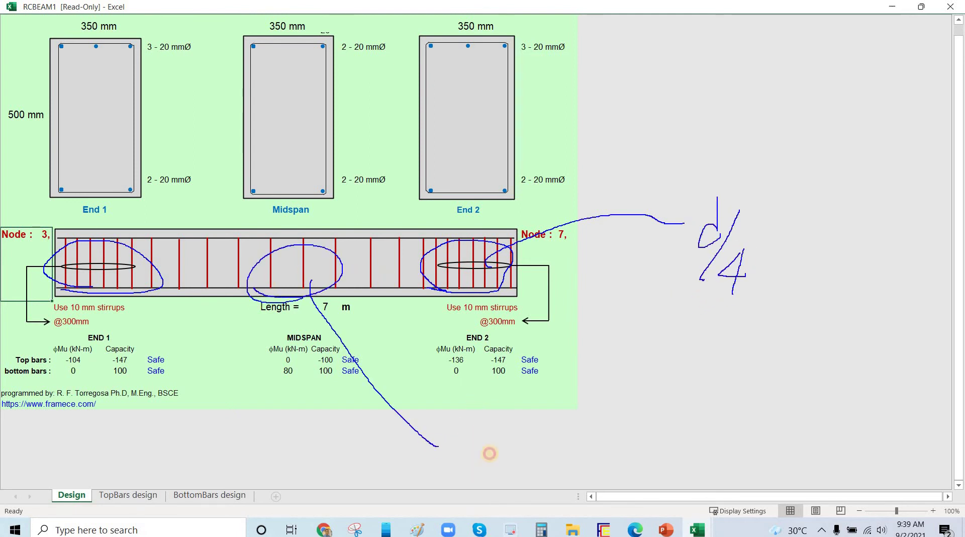
pyautogui.moveTo(503, 406); pyautogui.dragTo(470, 464)
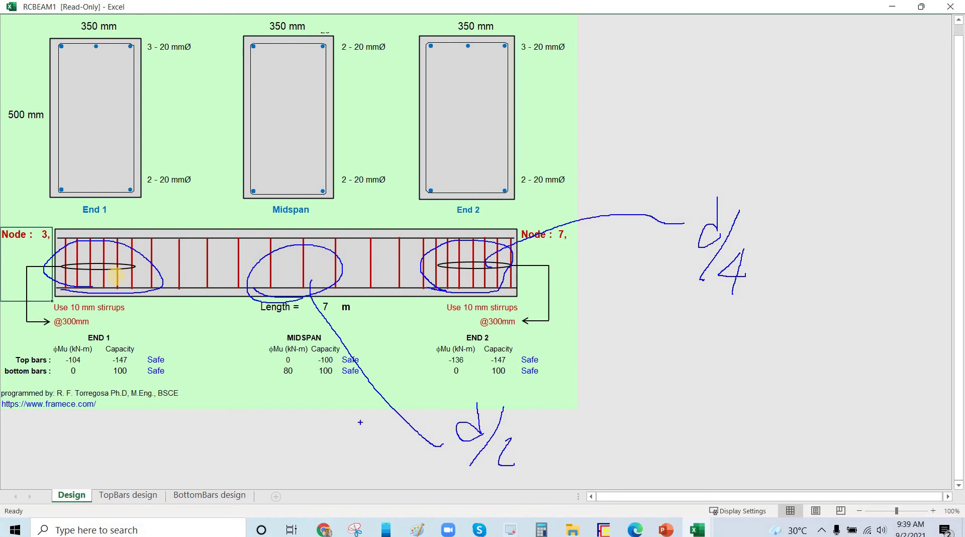
pyautogui.moveTo(116, 276)
pyautogui.mouseDown()
pyautogui.moveTo(160, 356)
pyautogui.moveTo(160, 432)
pyautogui.moveTo(218, 450)
pyautogui.mouseUp()
pyautogui.moveTo(261, 429); pyautogui.dragTo(249, 442)
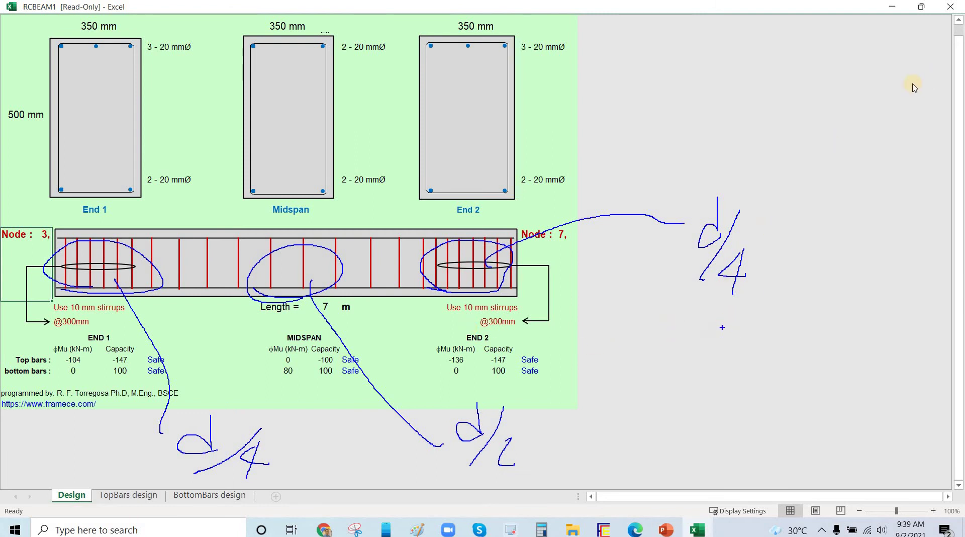
pyautogui.press('Escape')
# Accept the design of beam element 46 and return to the FrameCE model.
pyautogui.scroll(3, 203, 381)
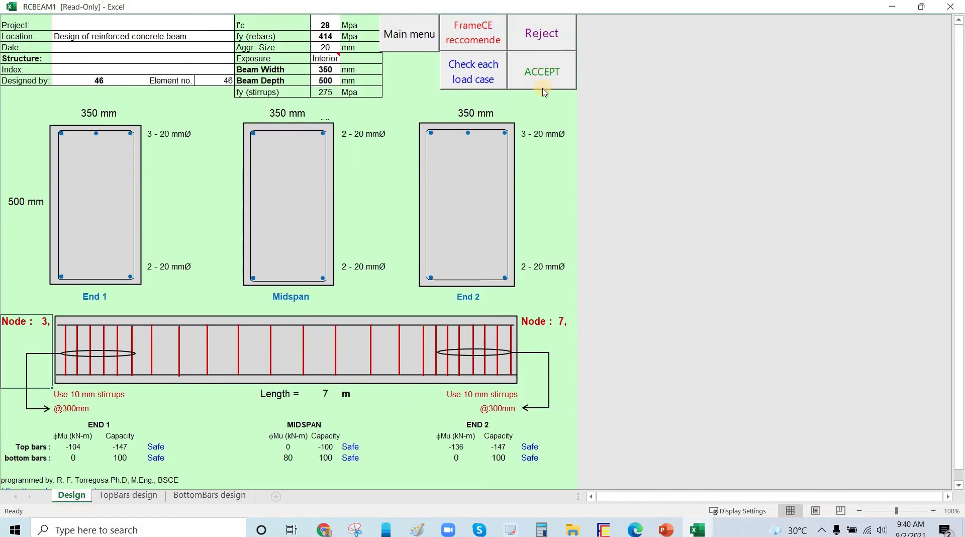
pyautogui.click(544, 76)
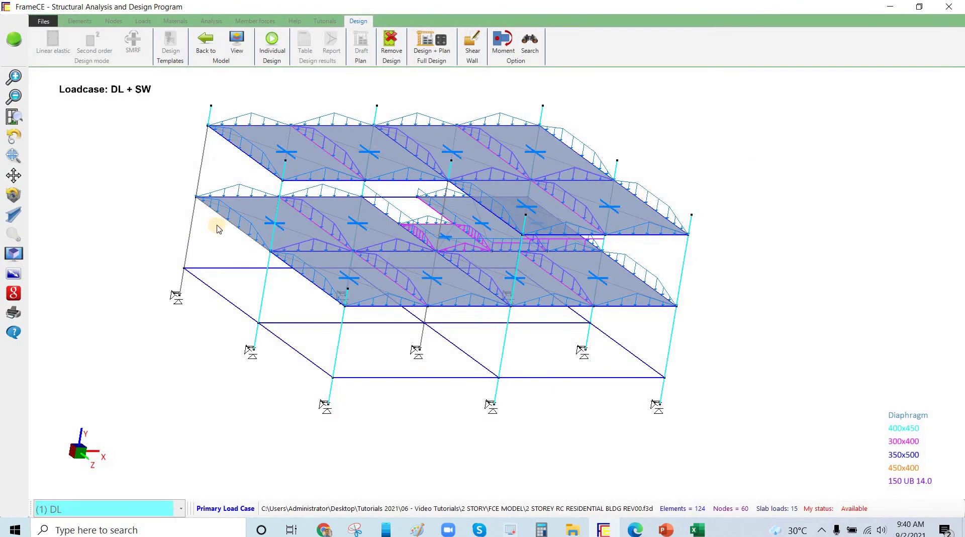
# Mark the SMRF design mode temporarily with a circle and an arrow, and clear the marks.
pyautogui.click(120, 58)
pyautogui.moveTo(120, 57)
pyautogui.mouseDown()
pyautogui.moveTo(119, 28)
pyautogui.moveTo(121, 59)
pyautogui.mouseUp()
pyautogui.moveTo(144, 129); pyautogui.dragTo(126, 54)
pyautogui.moveTo(119, 83); pyautogui.dragTo(142, 77)
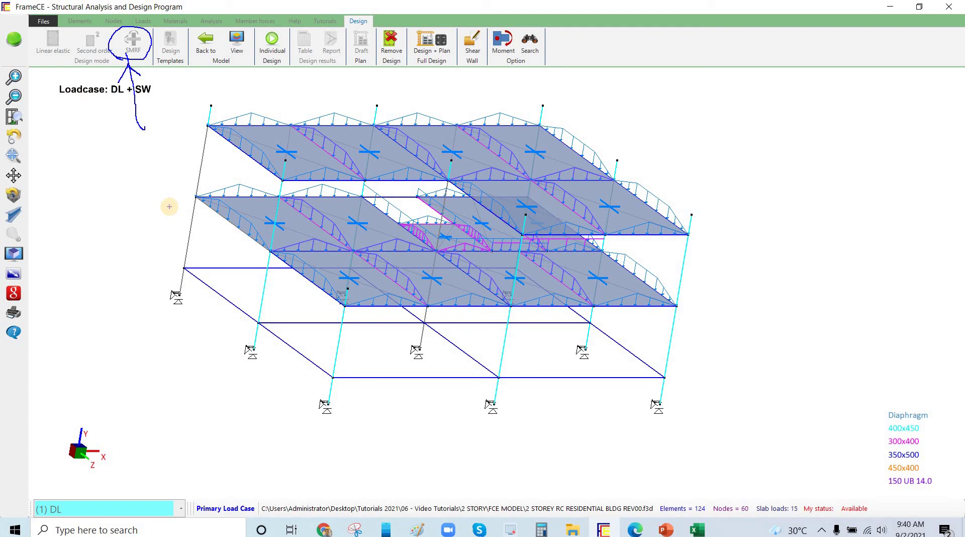
pyautogui.press('Escape')
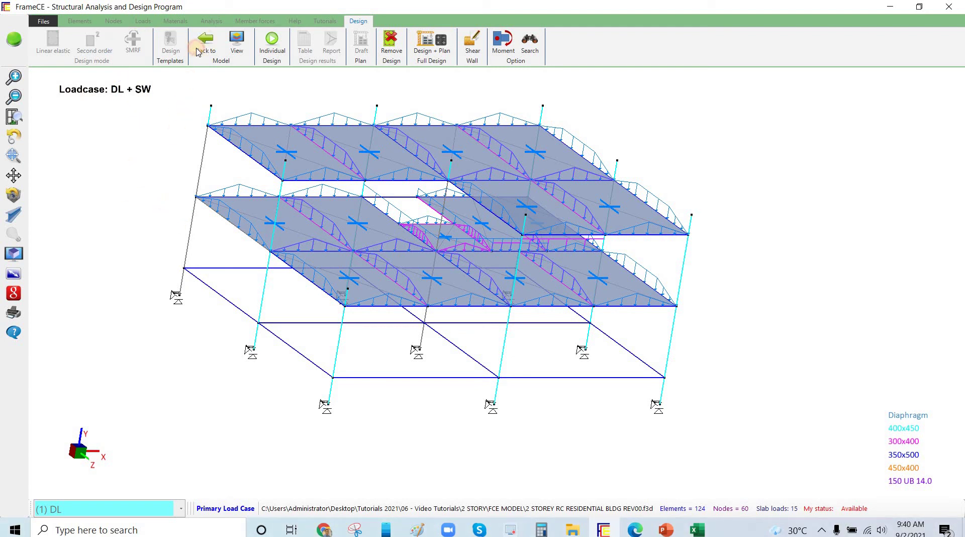
# Return to the editable model and select the first segment of the rear roof edge beam between columns 87 and 88.
pyautogui.click(197, 52)
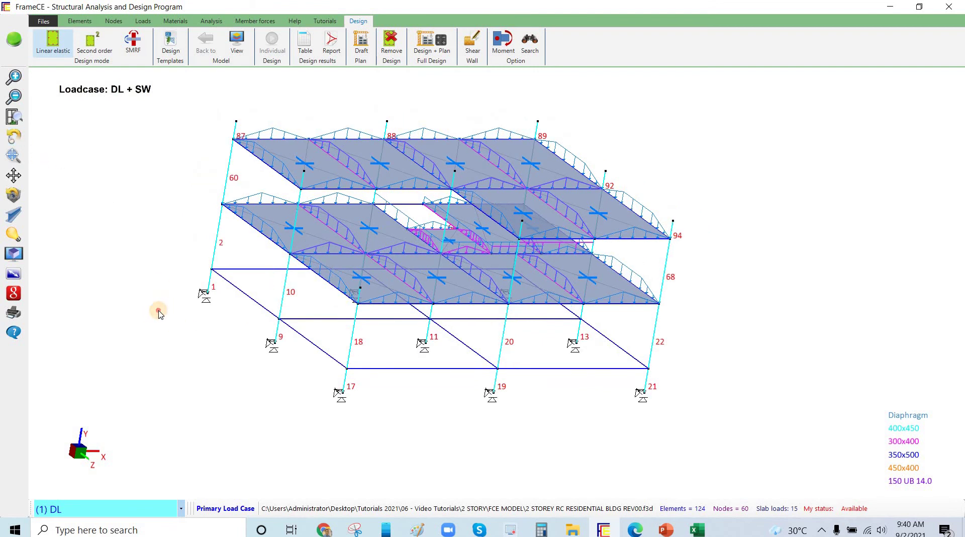
pyautogui.moveTo(159, 311); pyautogui.dragTo(177, 236)
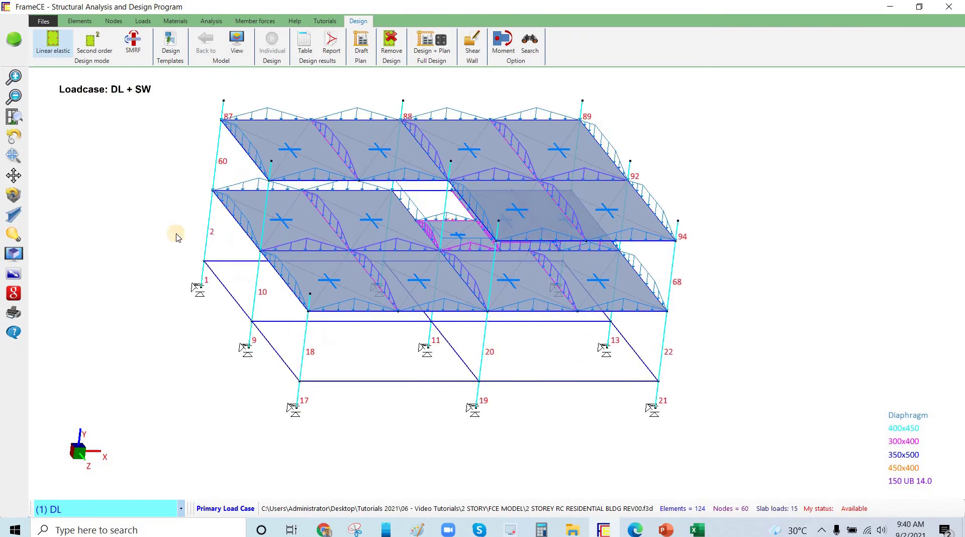
pyautogui.scroll(1, 177, 236)
pyautogui.click(13, 116)
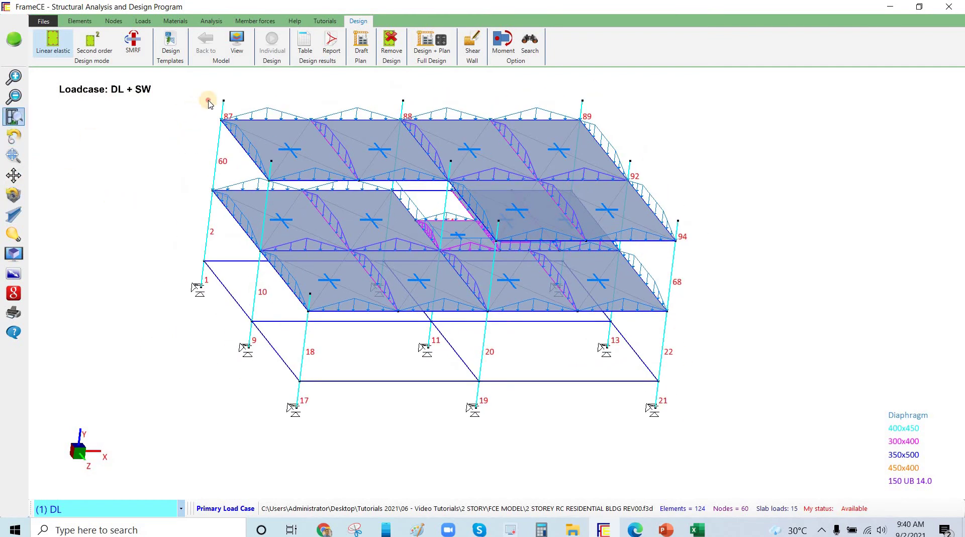
pyautogui.moveTo(209, 102); pyautogui.dragTo(430, 136)
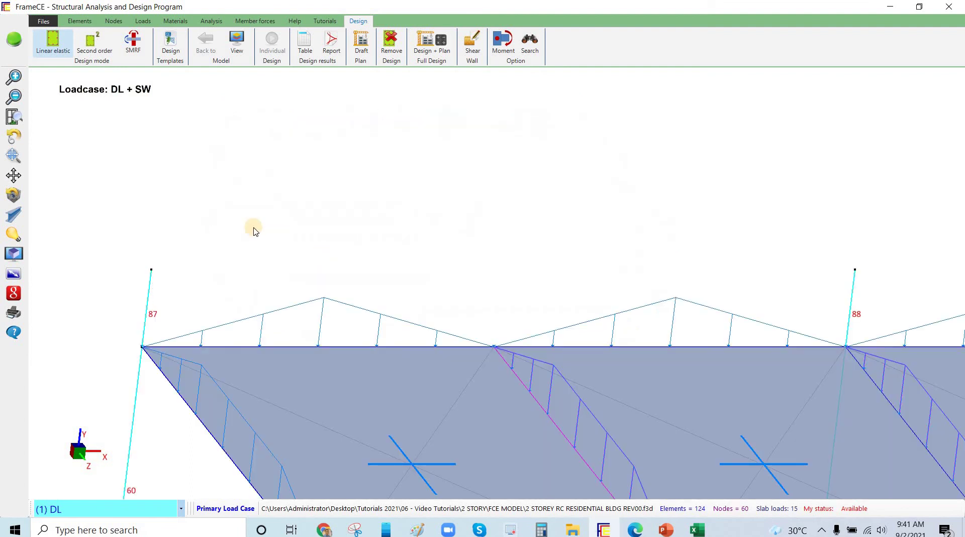
pyautogui.scroll(-2, 276, 203)
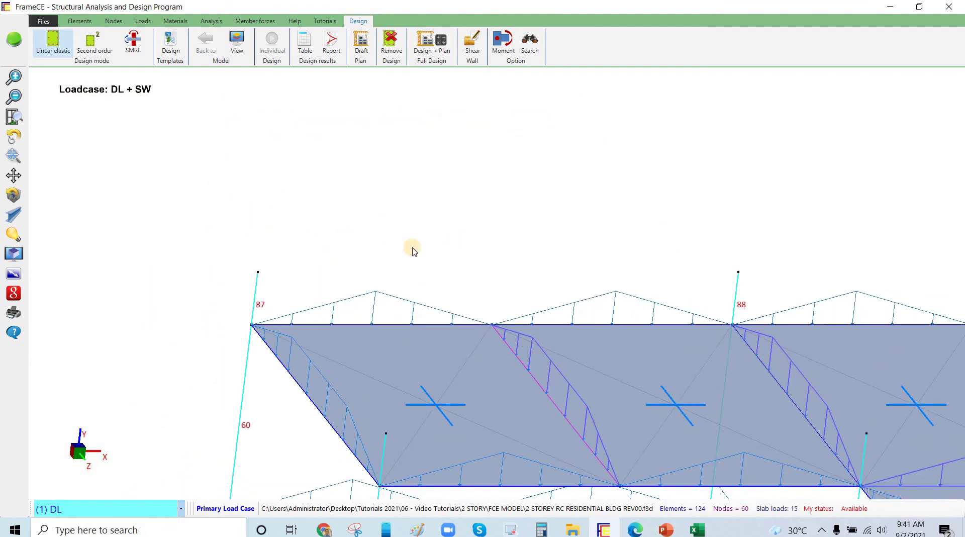
pyautogui.scroll(-1, 412, 249)
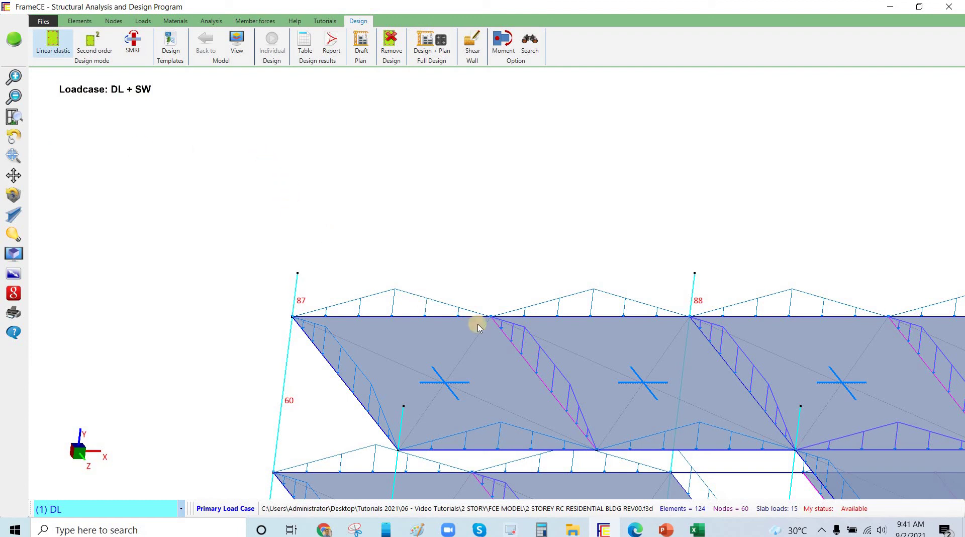
pyautogui.scroll(-1, 402, 308)
pyautogui.click(404, 309)
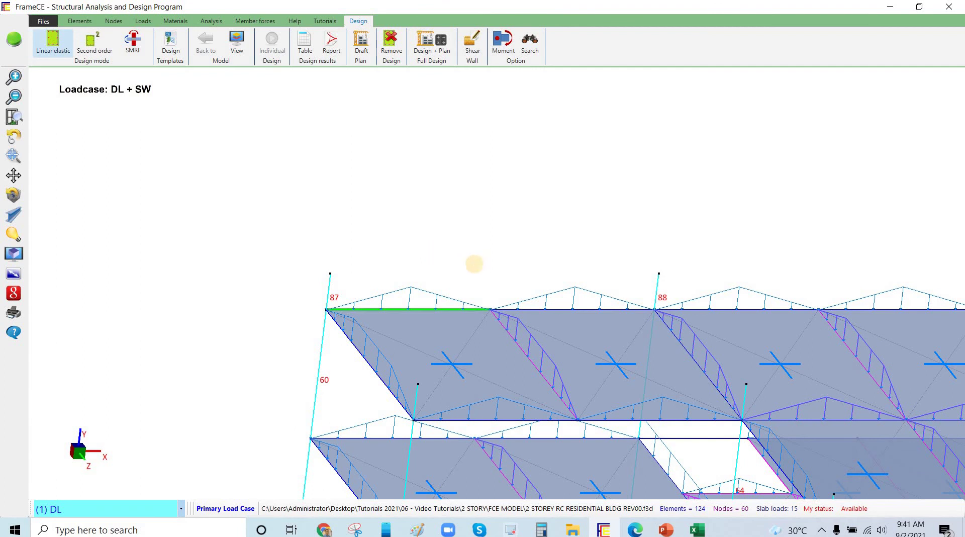
# Mark the roof edge beam's two segments, its full span and the secondary beam framing into it temporarily, and clear the marks.
pyautogui.click(476, 256)
pyautogui.click(424, 292)
pyautogui.moveTo(430, 261); pyautogui.dragTo(423, 308)
pyautogui.moveTo(435, 285); pyautogui.dragTo(426, 305)
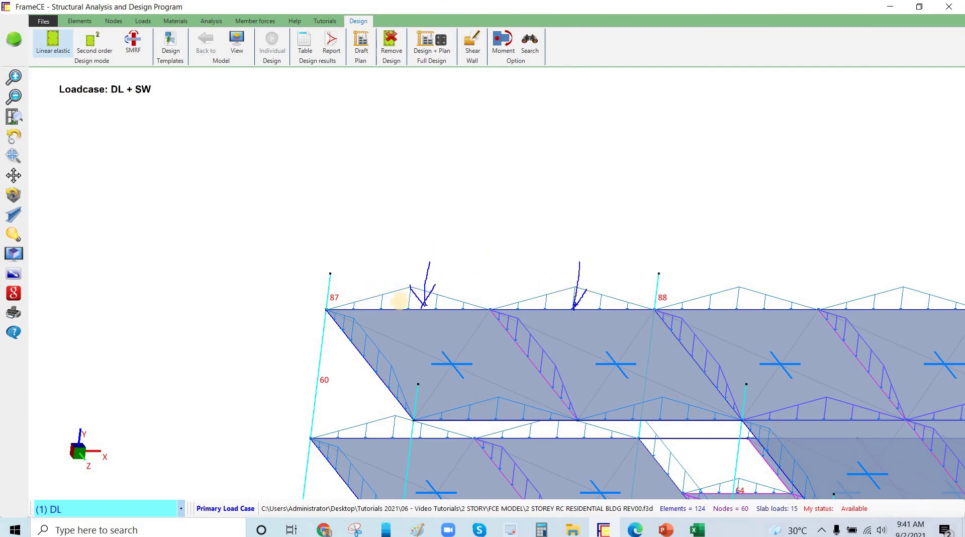
pyautogui.moveTo(332, 247); pyautogui.dragTo(646, 246)
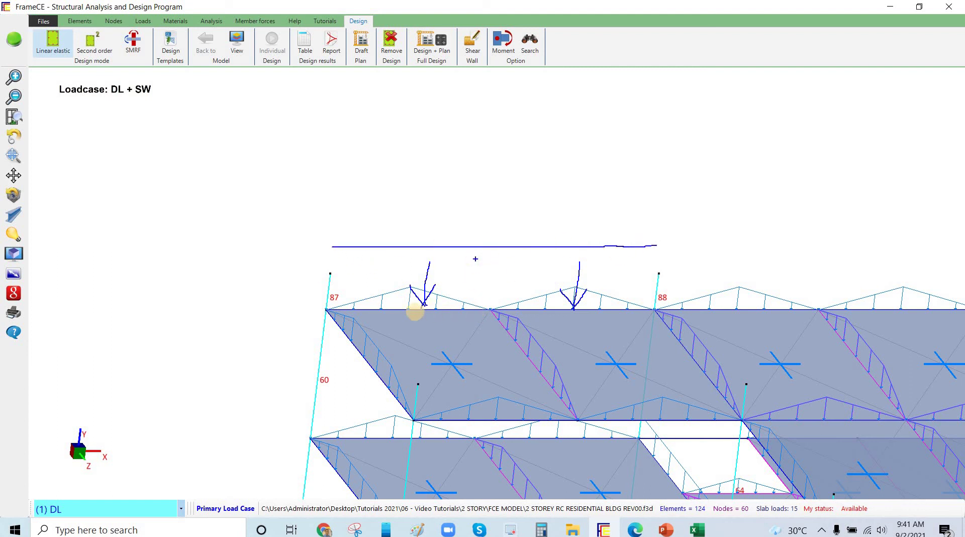
pyautogui.click(421, 310)
pyautogui.moveTo(494, 311); pyautogui.dragTo(568, 415)
pyautogui.moveTo(495, 332)
pyautogui.mouseDown()
pyautogui.moveTo(530, 356)
pyautogui.moveTo(490, 310)
pyautogui.mouseUp()
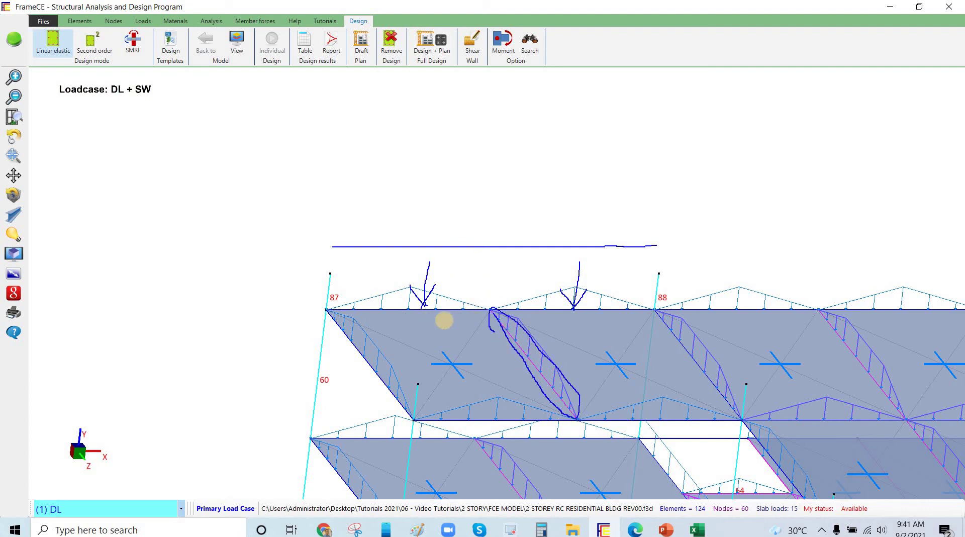
pyautogui.moveTo(418, 320)
pyautogui.mouseDown()
pyautogui.moveTo(430, 317)
pyautogui.moveTo(423, 329)
pyautogui.mouseUp()
pyautogui.moveTo(567, 322); pyautogui.dragTo(591, 323)
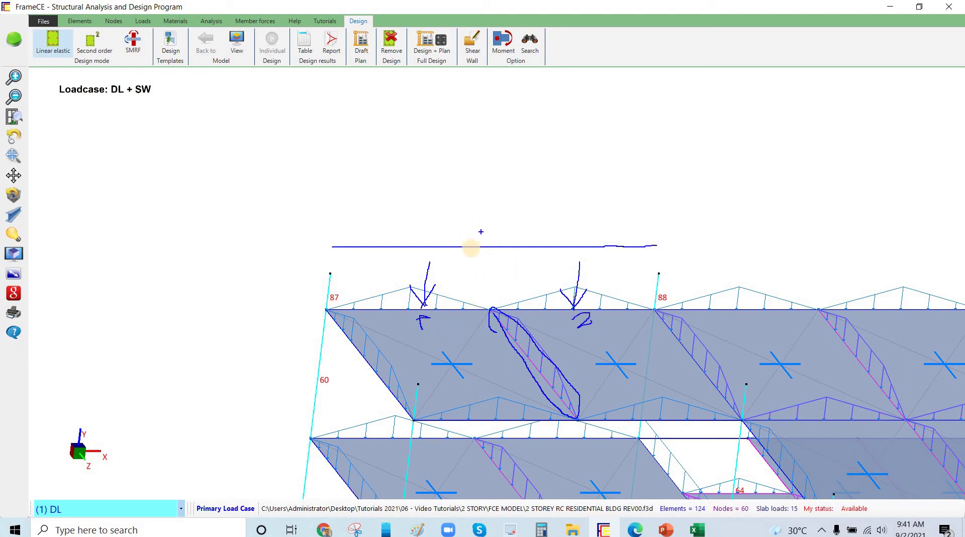
pyautogui.moveTo(491, 229); pyautogui.dragTo(499, 238)
pyautogui.moveTo(331, 244); pyautogui.dragTo(330, 252)
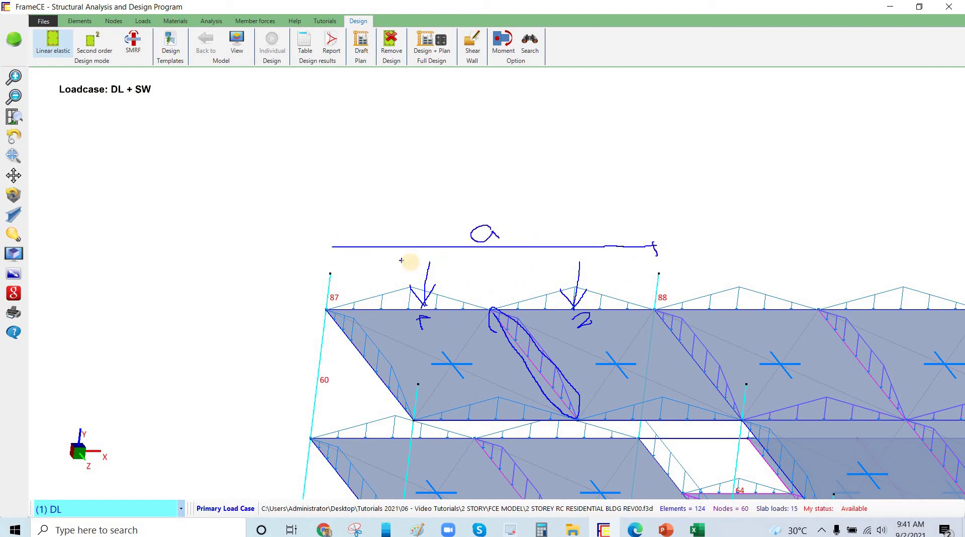
pyautogui.press('Escape')
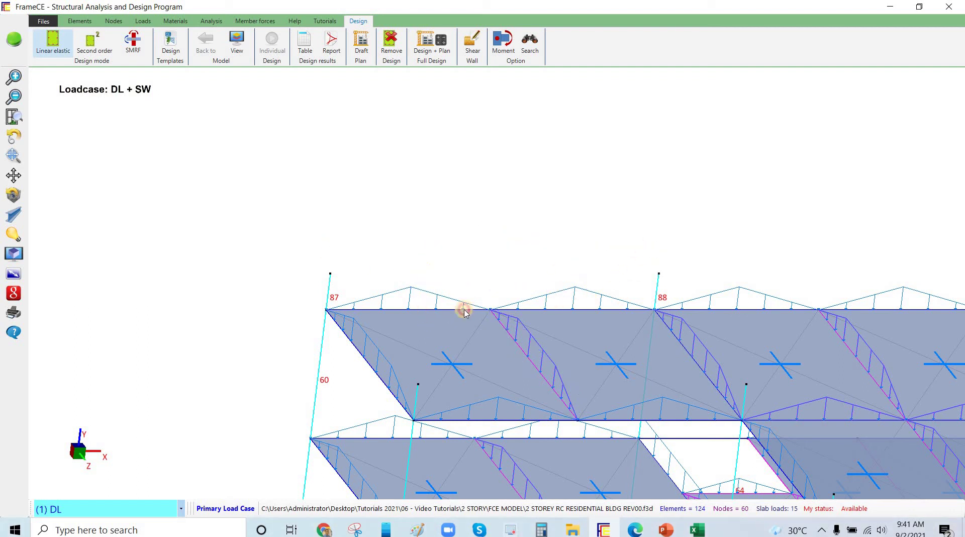
# Highlight the roof edge beam's segments between columns 87 and 88, and run the linear elastic design analysis.
pyautogui.click(522, 310)
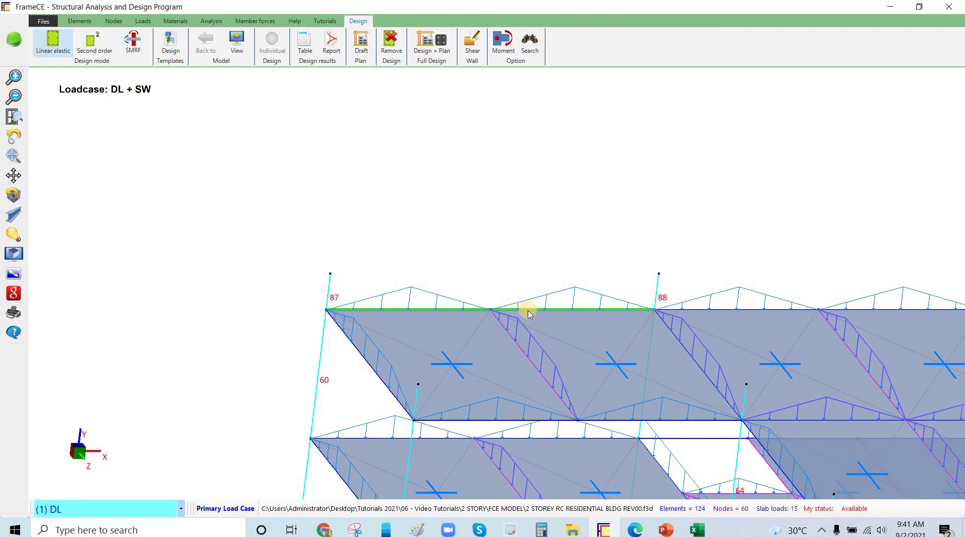
pyautogui.click(410, 312)
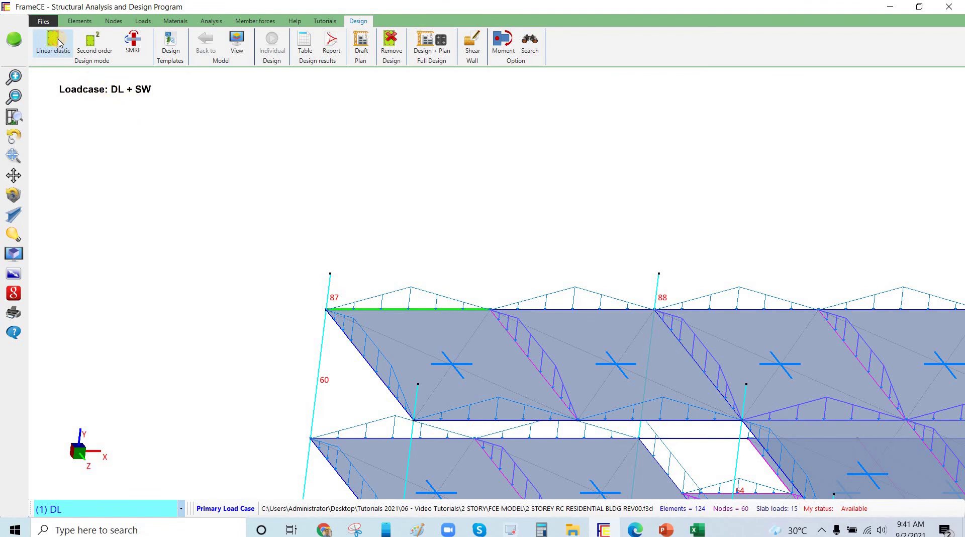
pyautogui.click(61, 59)
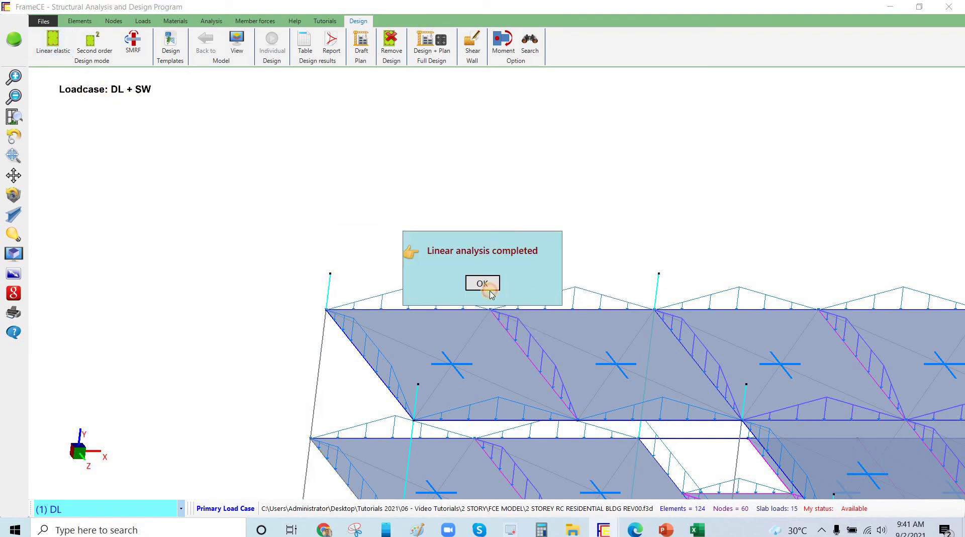
pyautogui.press('Return')
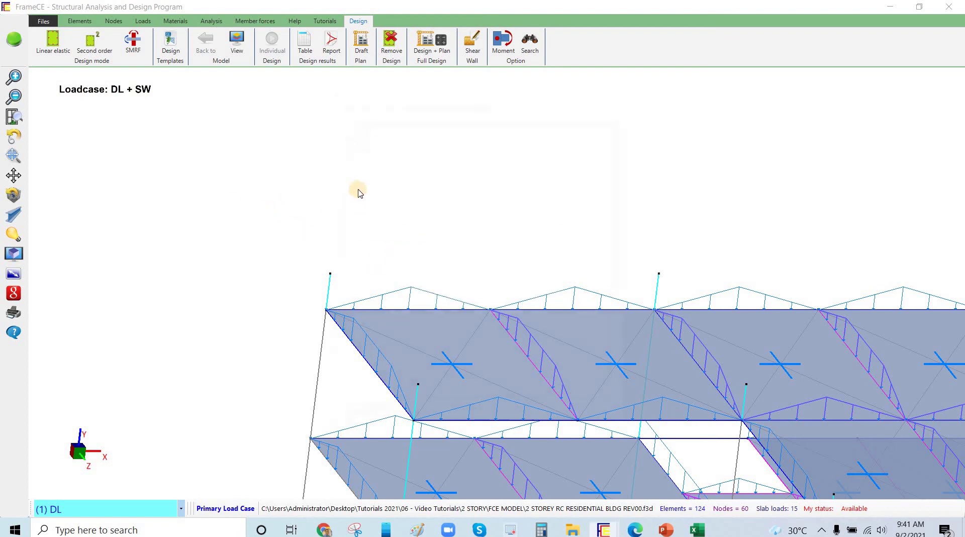
pyautogui.press('Return')
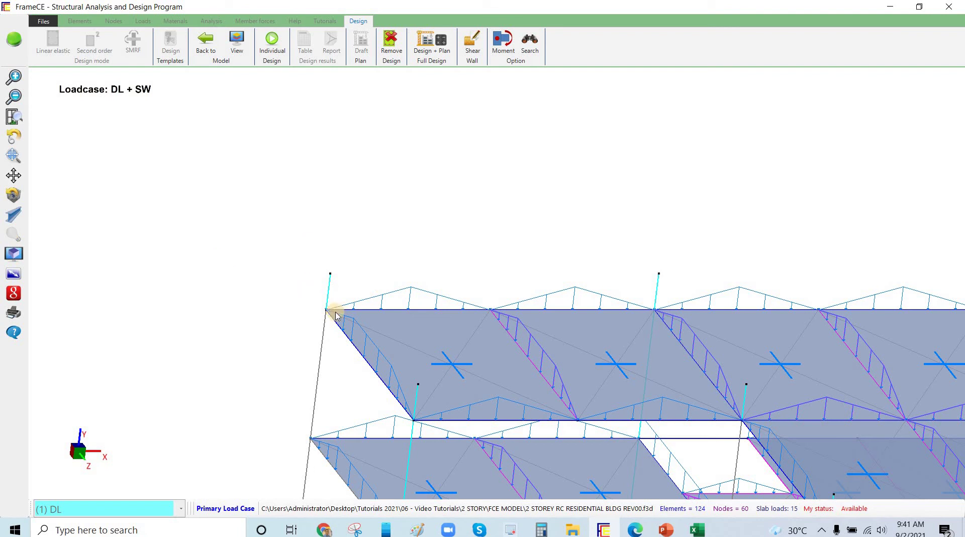
# Select the roof edge beam segment next to column 87 and generate its Individual Design with the recommended reinforcement.
pyautogui.click(386, 311)
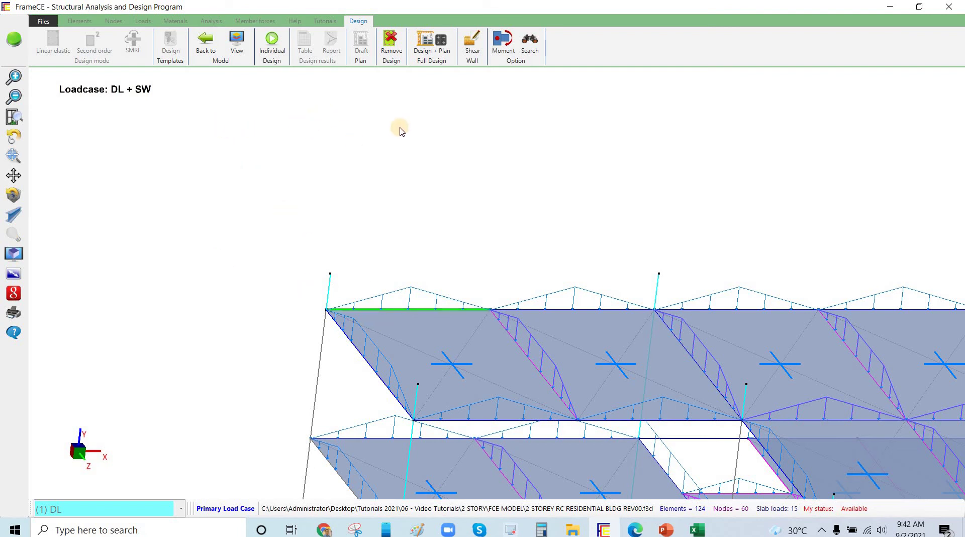
pyautogui.click(274, 45)
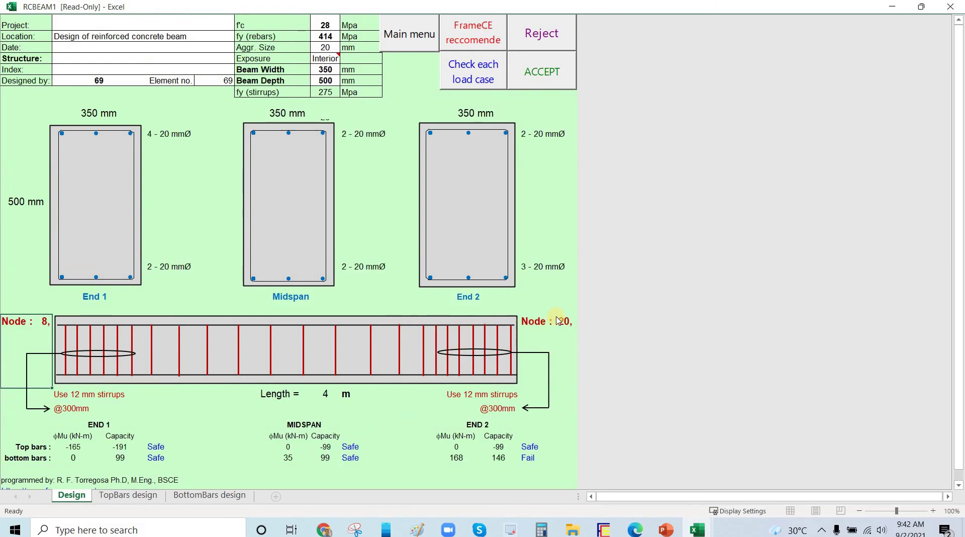
pyautogui.press('Return')
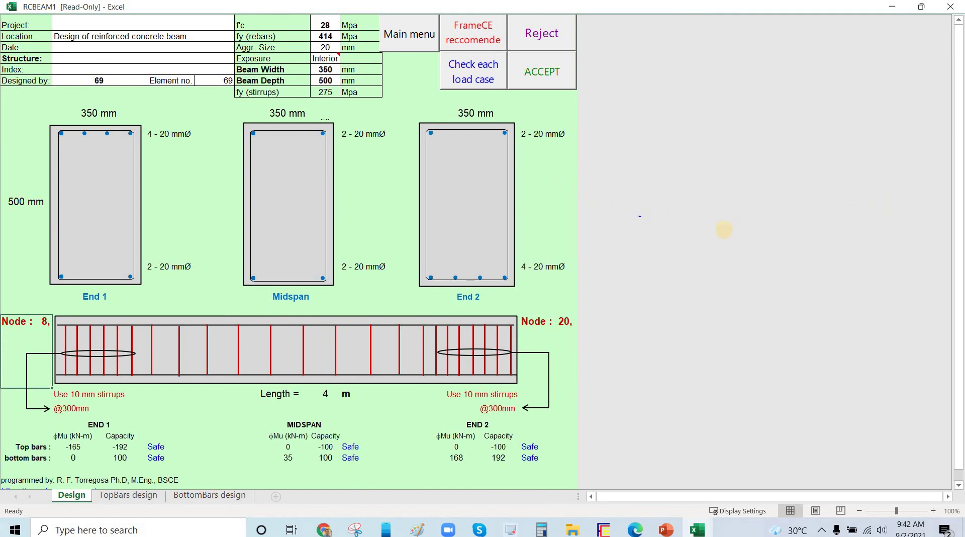
# Sketch the full beam with its two end supports and middle node beside the design, and one separate half-span segment below it.
pyautogui.moveTo(639, 216); pyautogui.dragTo(882, 205)
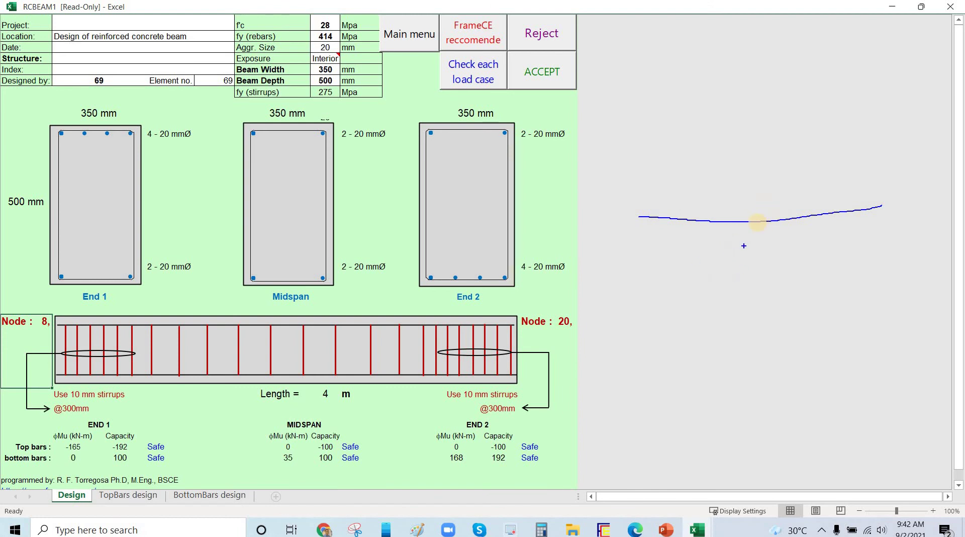
pyautogui.moveTo(757, 222); pyautogui.dragTo(759, 228)
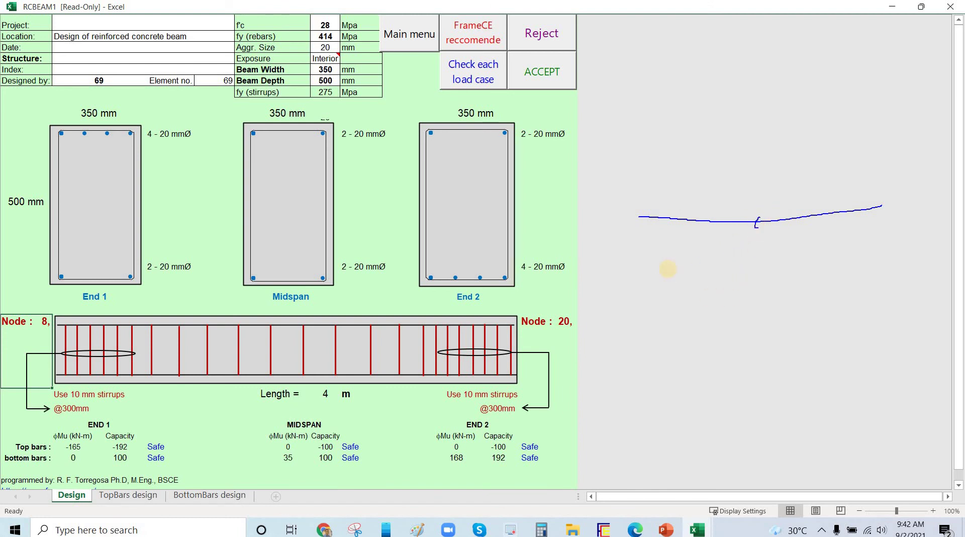
pyautogui.moveTo(693, 232); pyautogui.dragTo(696, 286)
pyautogui.moveTo(683, 240); pyautogui.dragTo(695, 229)
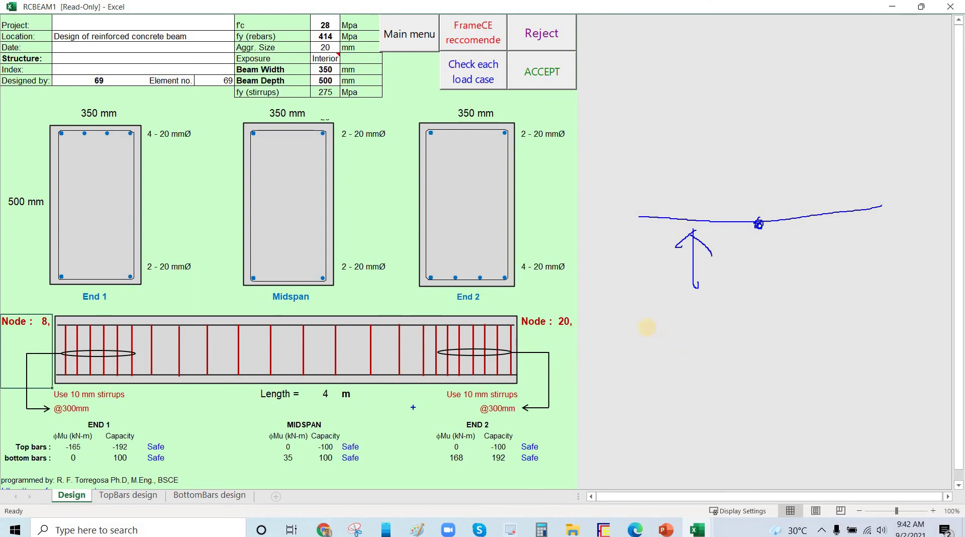
pyautogui.moveTo(640, 327); pyautogui.dragTo(726, 327)
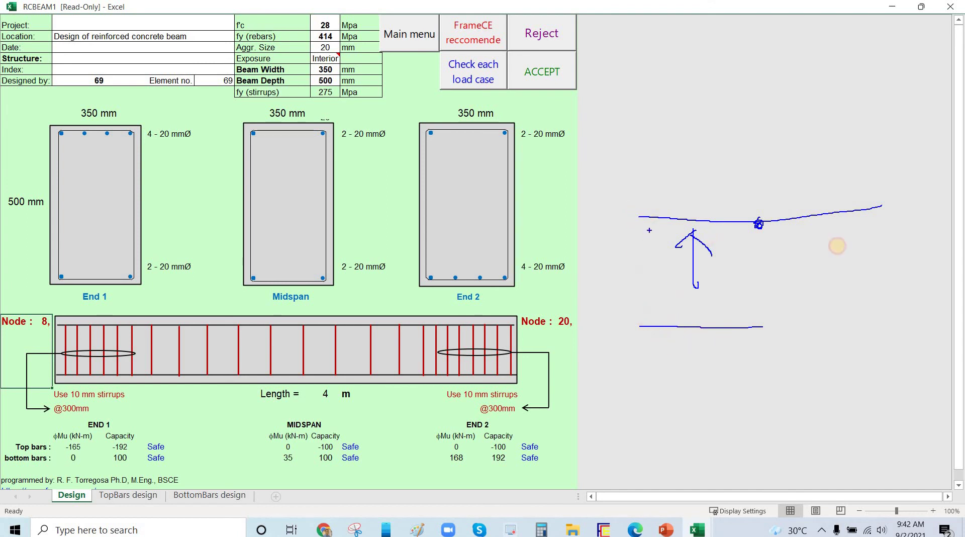
pyautogui.moveTo(877, 207); pyautogui.dragTo(883, 203)
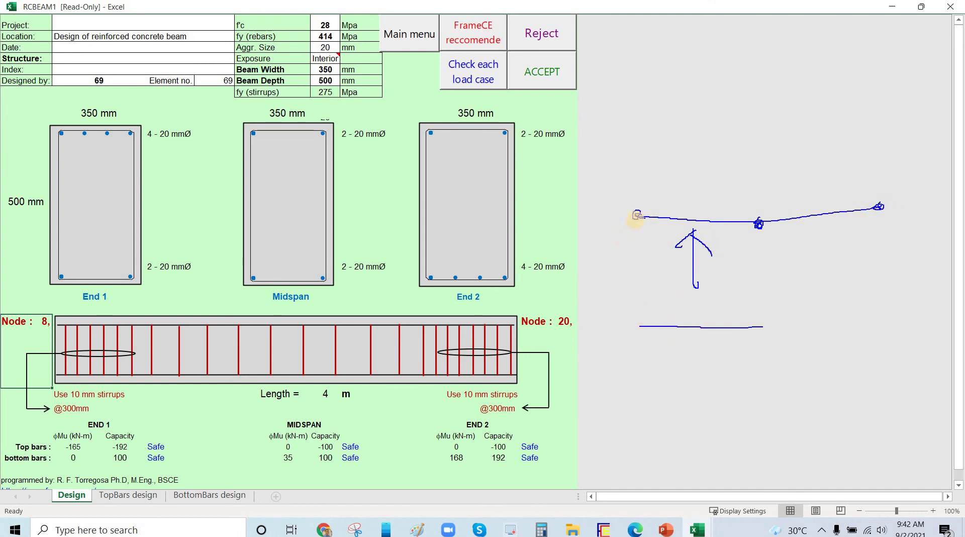
pyautogui.moveTo(637, 217)
pyautogui.mouseDown()
pyautogui.moveTo(631, 227)
pyautogui.moveTo(644, 233)
pyautogui.mouseUp()
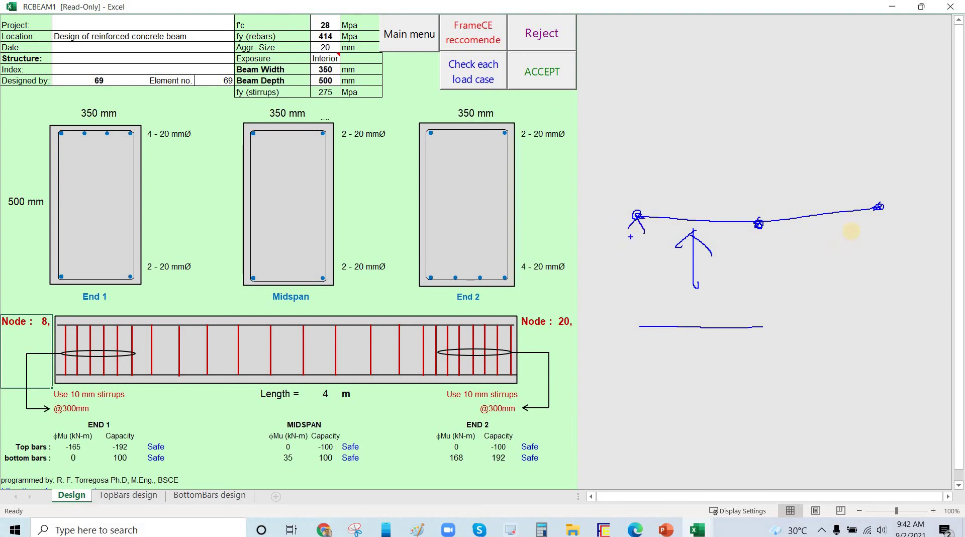
pyautogui.moveTo(881, 211); pyautogui.dragTo(879, 207)
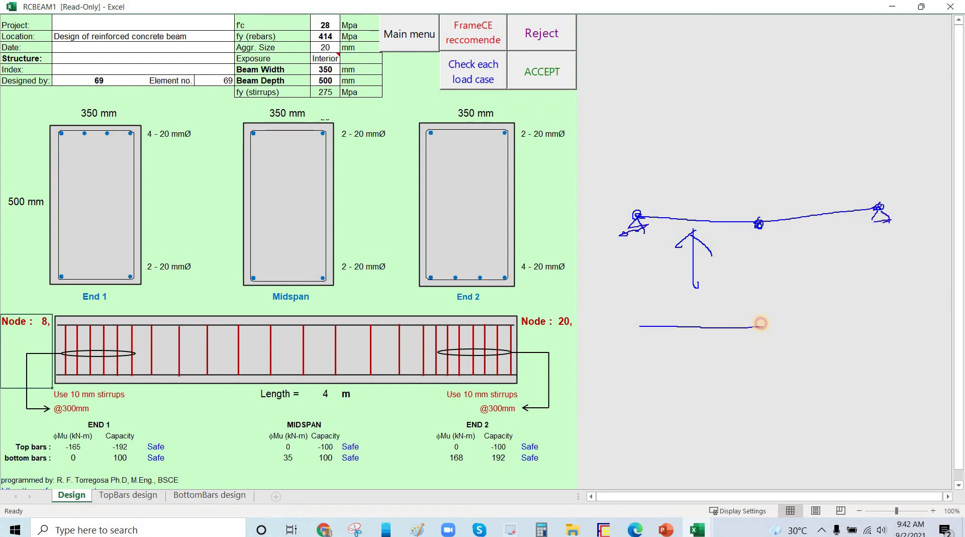
pyautogui.moveTo(758, 325); pyautogui.dragTo(765, 329)
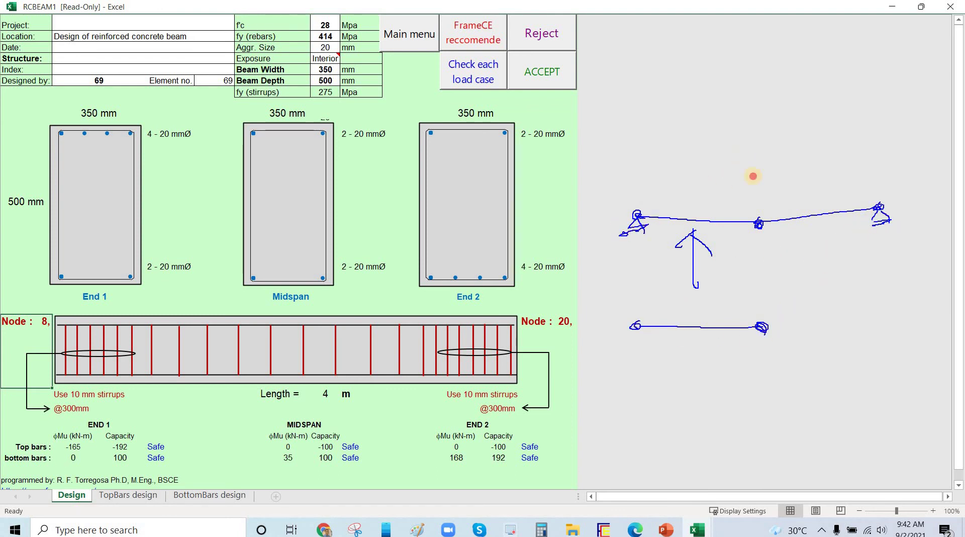
# Annotate the full beam sketch with 8 and a tick, and circle its middle node, the segment's matching node, the 4 m length and both end sections.
pyautogui.moveTo(749, 170); pyautogui.dragTo(753, 173)
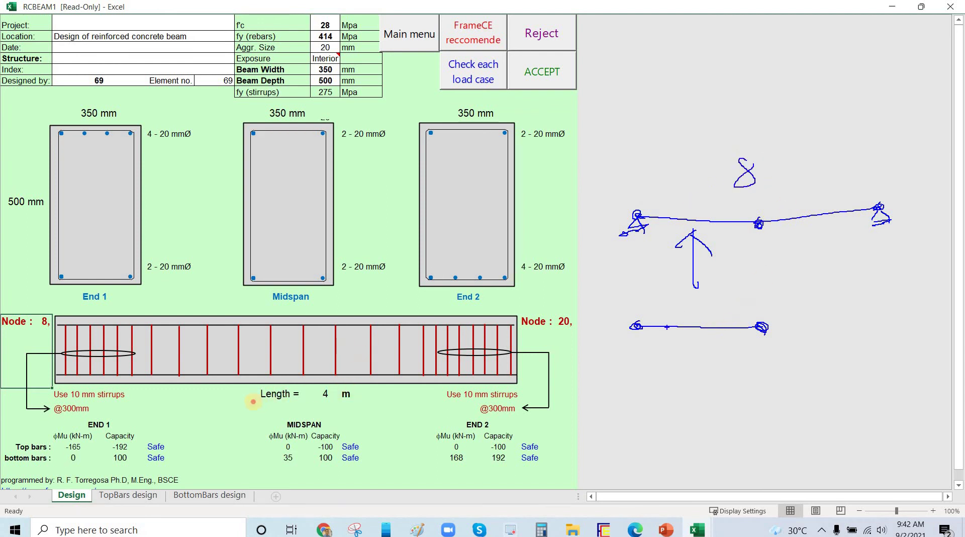
pyautogui.moveTo(290, 354); pyautogui.dragTo(254, 402)
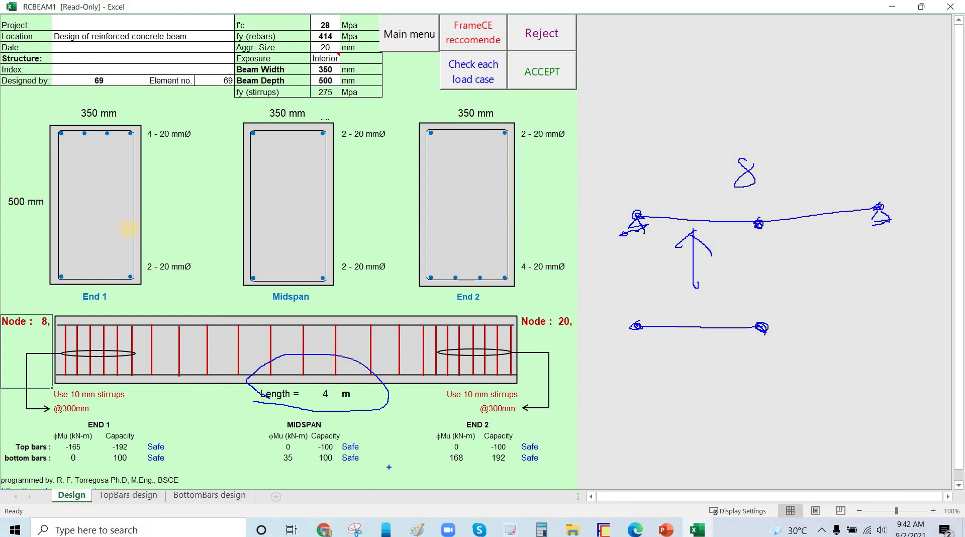
pyautogui.moveTo(171, 102)
pyautogui.mouseDown()
pyautogui.moveTo(146, 92)
pyautogui.moveTo(50, 264)
pyautogui.moveTo(159, 105)
pyautogui.mouseUp()
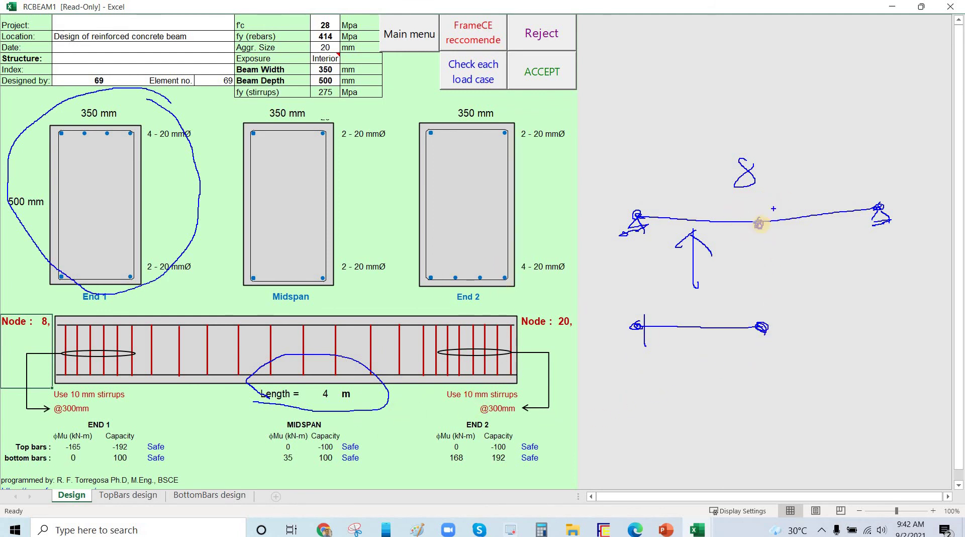
pyautogui.moveTo(773, 205); pyautogui.dragTo(797, 153)
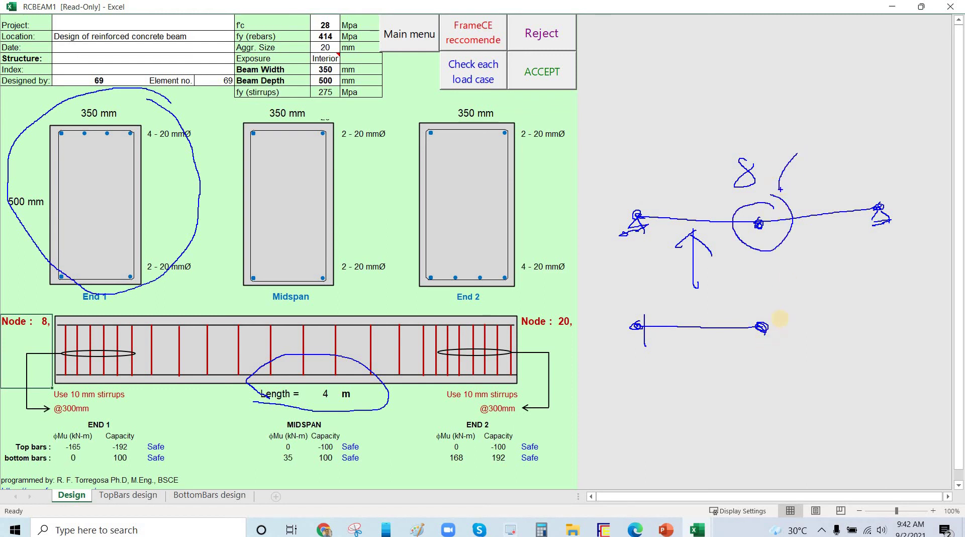
pyautogui.moveTo(780, 189); pyautogui.dragTo(792, 173)
pyautogui.moveTo(780, 189); pyautogui.dragTo(767, 170)
pyautogui.moveTo(780, 321); pyautogui.dragTo(782, 311)
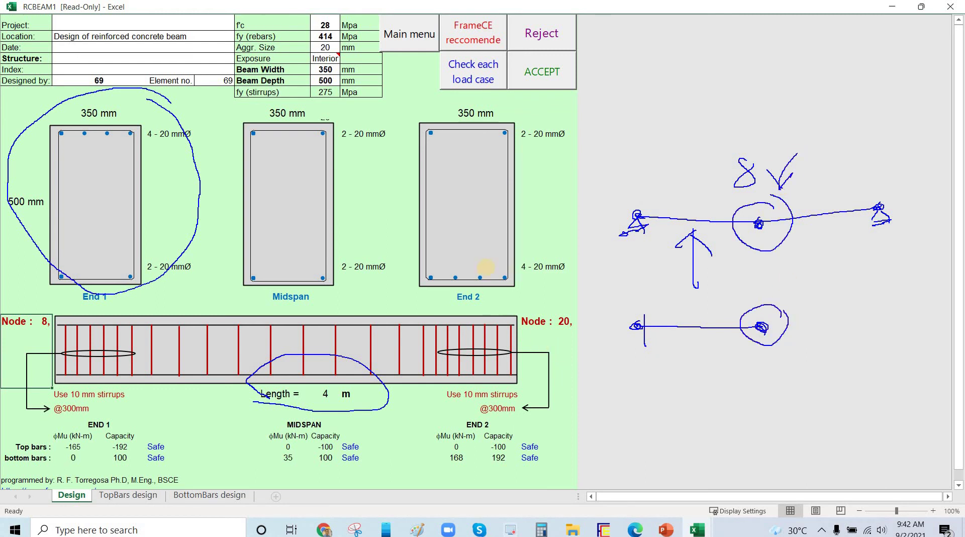
pyautogui.moveTo(410, 285)
pyautogui.mouseDown()
pyautogui.moveTo(564, 143)
pyautogui.moveTo(400, 250)
pyautogui.mouseUp()
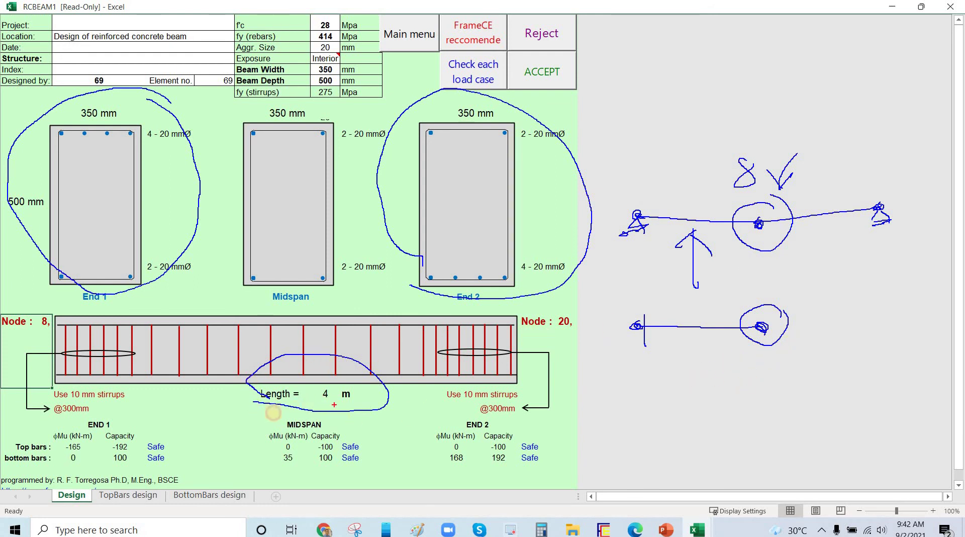
# Mark the segment's midpoint in red, cross out the full beam's middle node, link the End 2 section to the segment's end, and clear all marks.
pyautogui.moveTo(254, 401)
pyautogui.mouseDown()
pyautogui.moveTo(410, 412)
pyautogui.moveTo(246, 392)
pyautogui.moveTo(284, 413)
pyautogui.mouseUp()
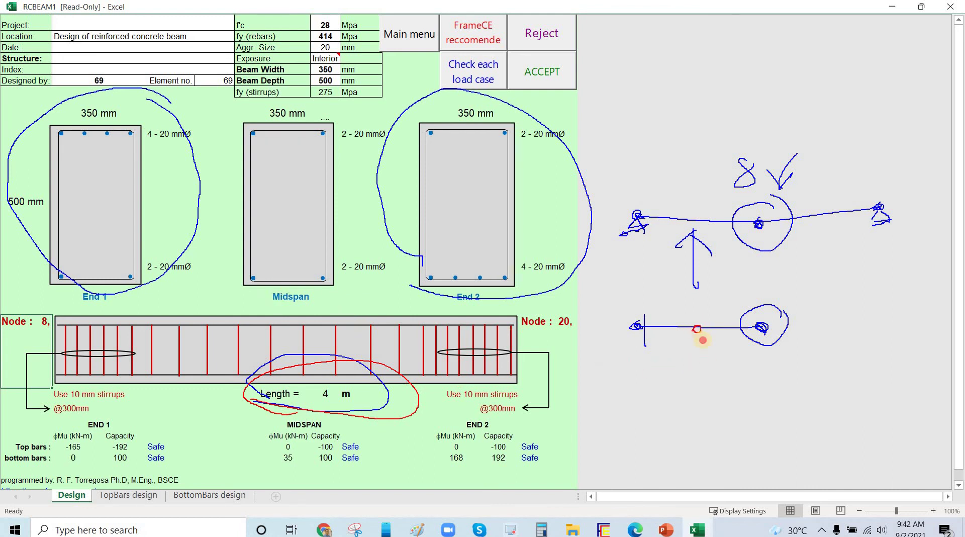
pyautogui.moveTo(698, 326); pyautogui.dragTo(696, 333)
pyautogui.moveTo(773, 217)
pyautogui.mouseDown()
pyautogui.moveTo(749, 235)
pyautogui.moveTo(771, 236)
pyautogui.mouseUp()
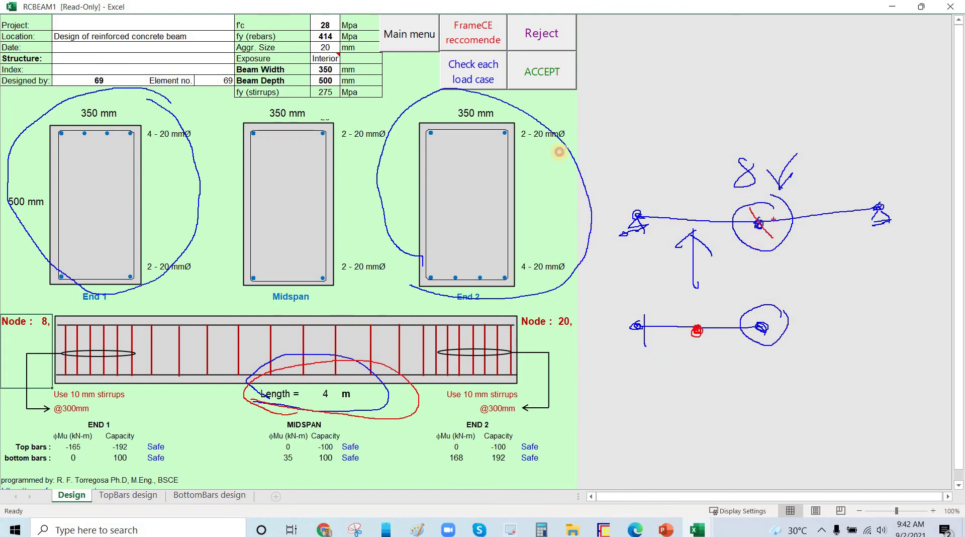
pyautogui.moveTo(559, 160); pyautogui.dragTo(523, 205)
pyautogui.moveTo(539, 145)
pyautogui.mouseDown()
pyautogui.moveTo(545, 246)
pyautogui.moveTo(553, 174)
pyautogui.mouseUp()
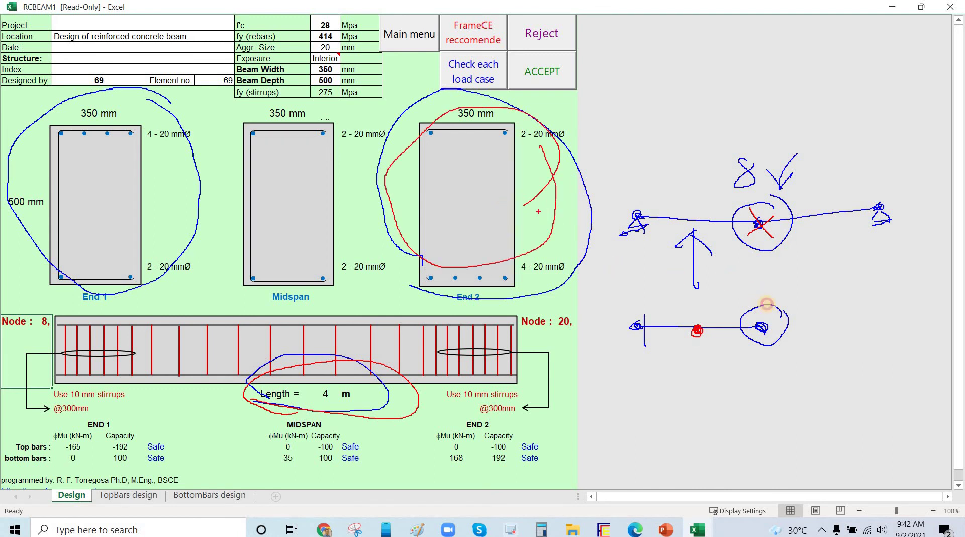
pyautogui.moveTo(545, 224)
pyautogui.mouseDown()
pyautogui.moveTo(606, 262)
pyautogui.moveTo(765, 303)
pyautogui.mouseUp()
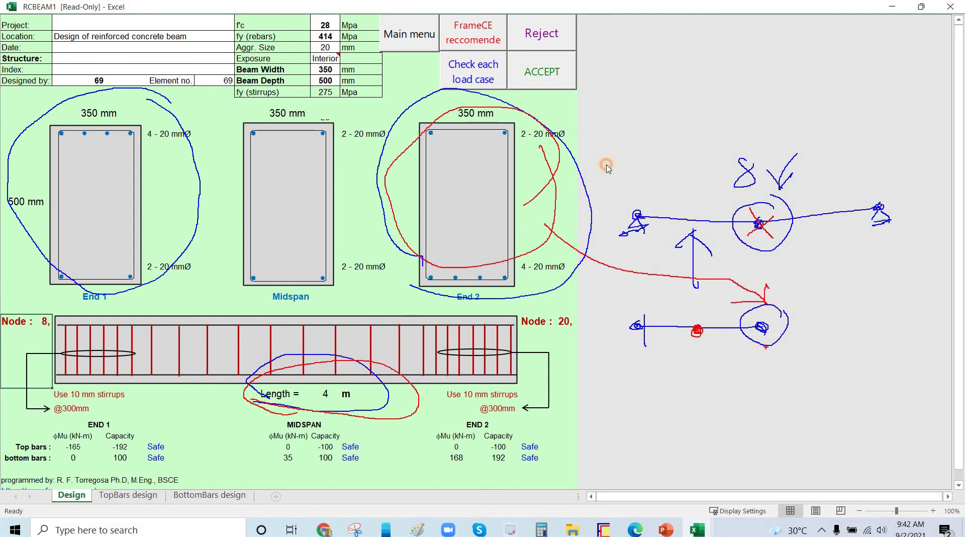
pyautogui.press('Escape')
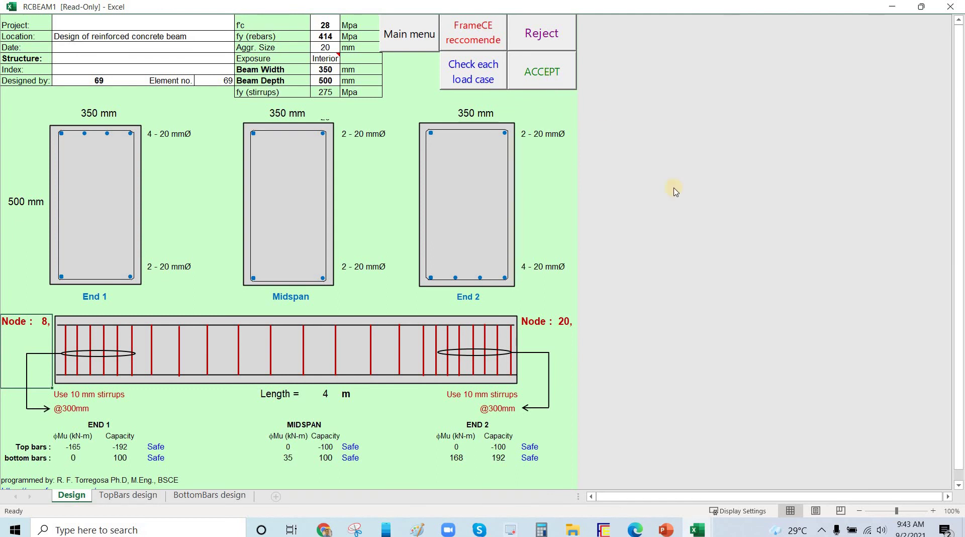
# Accept the roof beam segment's design and return from the design results to the model.
pyautogui.click(548, 76)
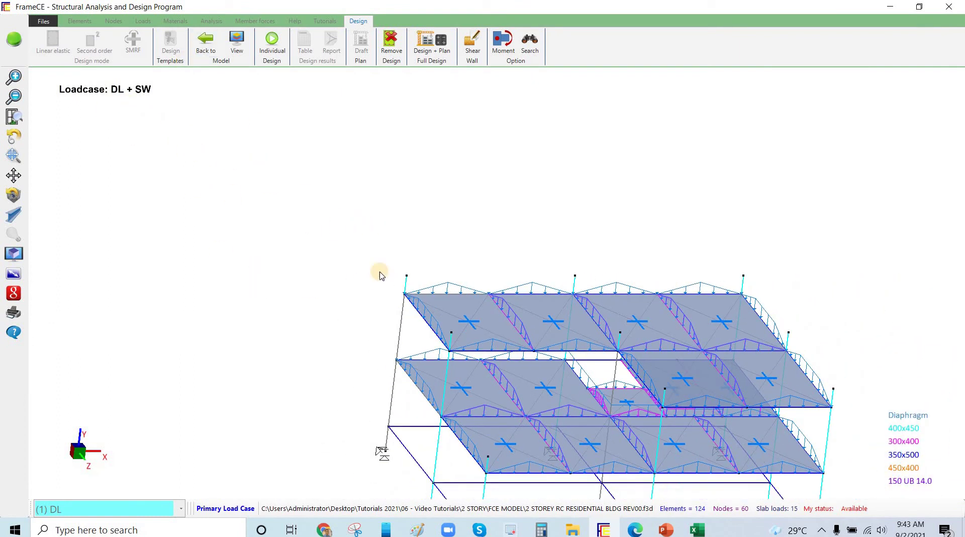
pyautogui.scroll(-2, 209, 145)
pyautogui.scroll(-2, 282, 199)
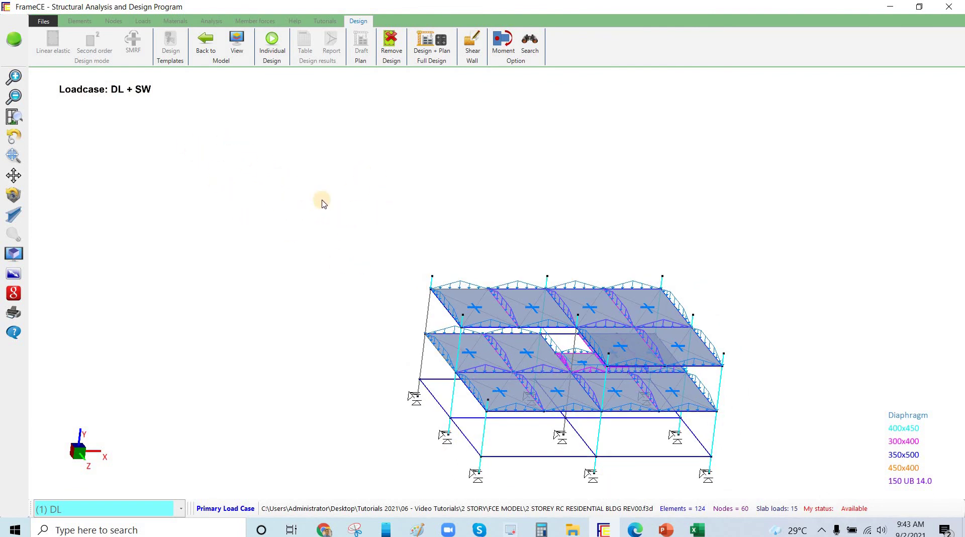
pyautogui.click(205, 42)
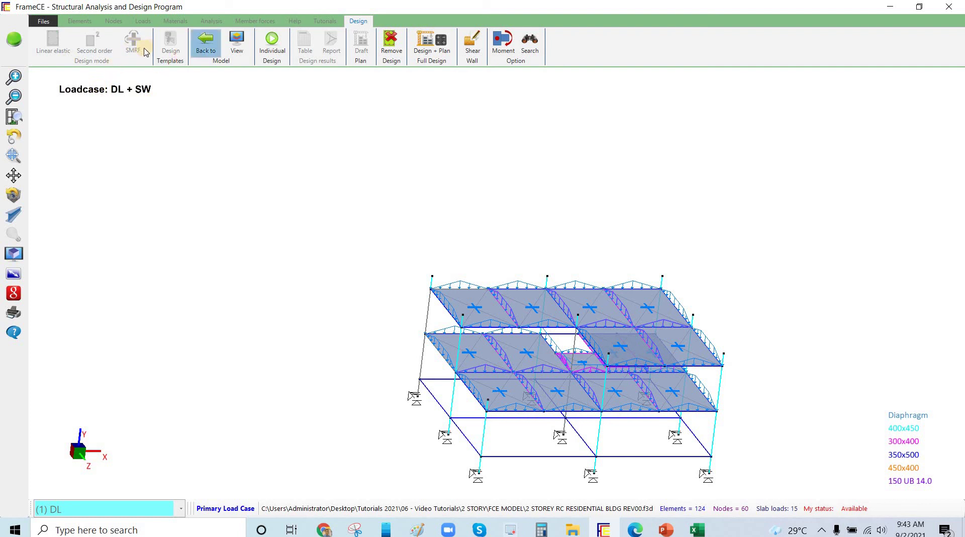
# Circle the SMRF and Full Design commands, label them 14 and 15 with arrows, and clear the marks.
pyautogui.moveTo(119, 58)
pyautogui.mouseDown()
pyautogui.moveTo(143, 59)
pyautogui.moveTo(131, 62)
pyautogui.moveTo(166, 129)
pyautogui.mouseUp()
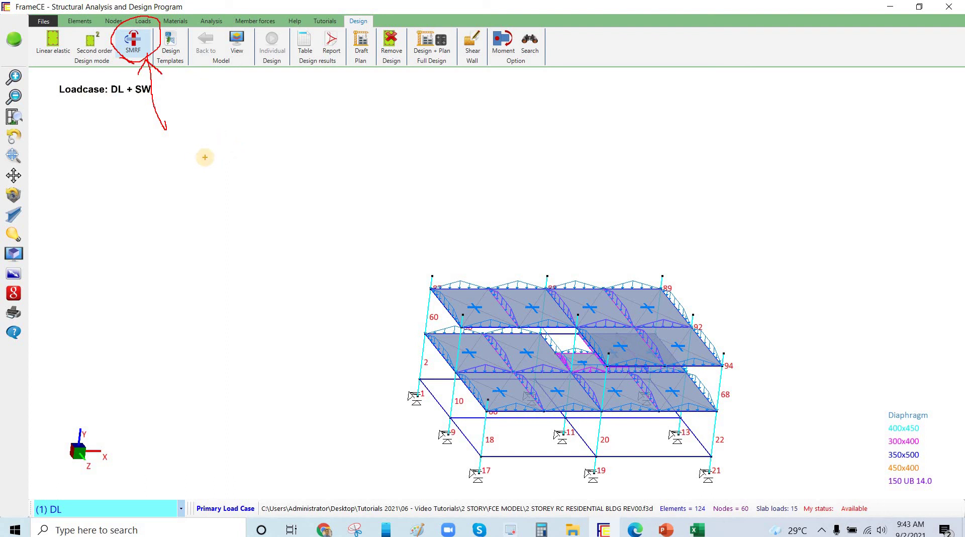
pyautogui.moveTo(184, 161)
pyautogui.mouseDown()
pyautogui.moveTo(191, 129)
pyautogui.moveTo(210, 150)
pyautogui.mouseUp()
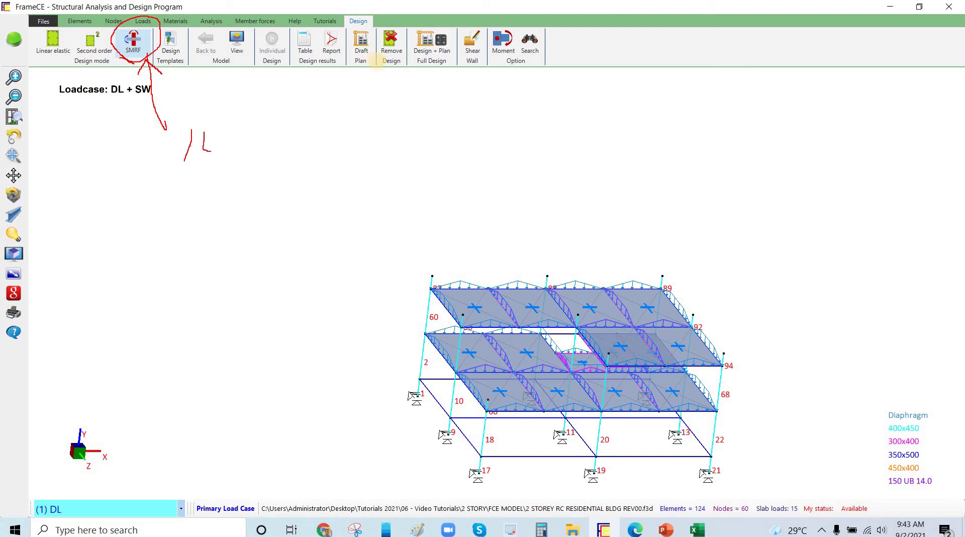
pyautogui.moveTo(449, 25)
pyautogui.mouseDown()
pyautogui.moveTo(402, 67)
pyautogui.moveTo(439, 145)
pyautogui.mouseUp()
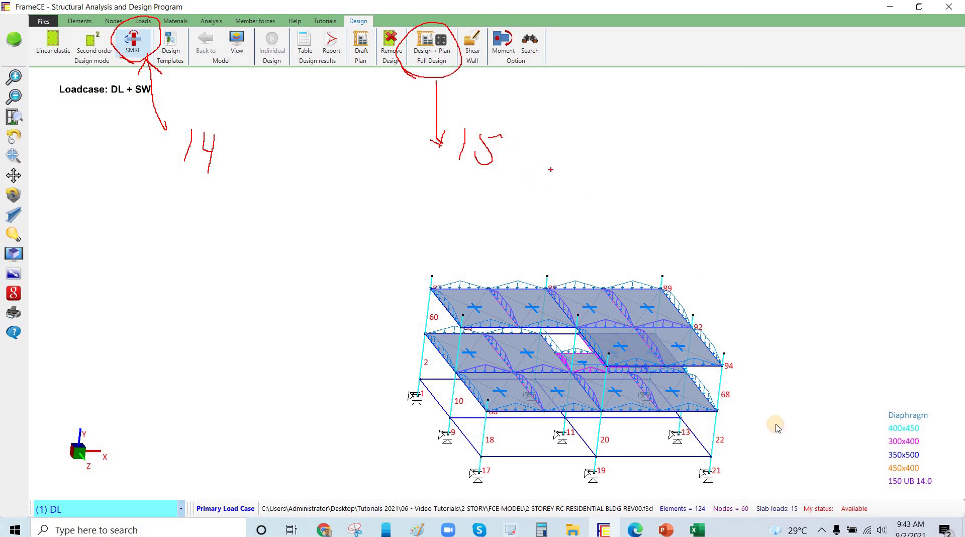
pyautogui.press('Escape')
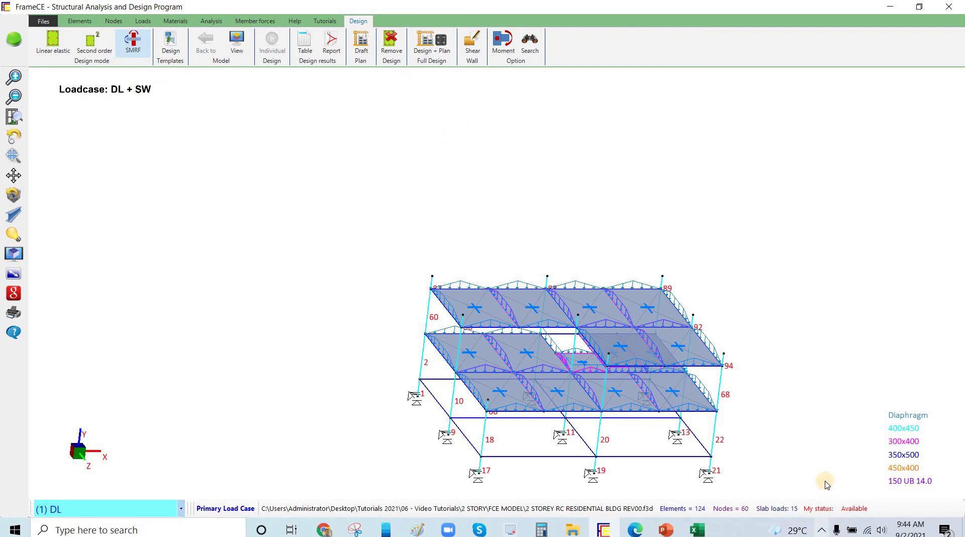
pyautogui.click(821, 530)
pyautogui.rightClick(838, 455)
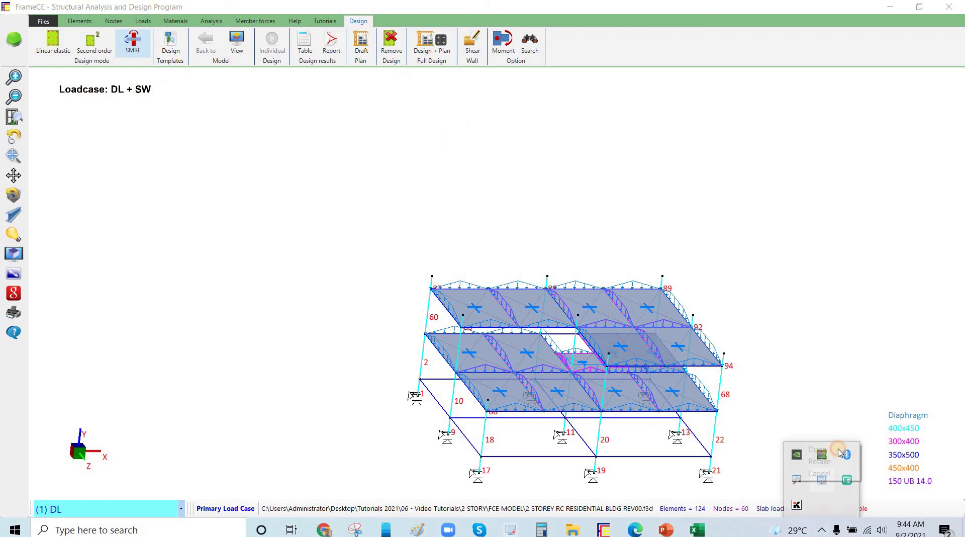